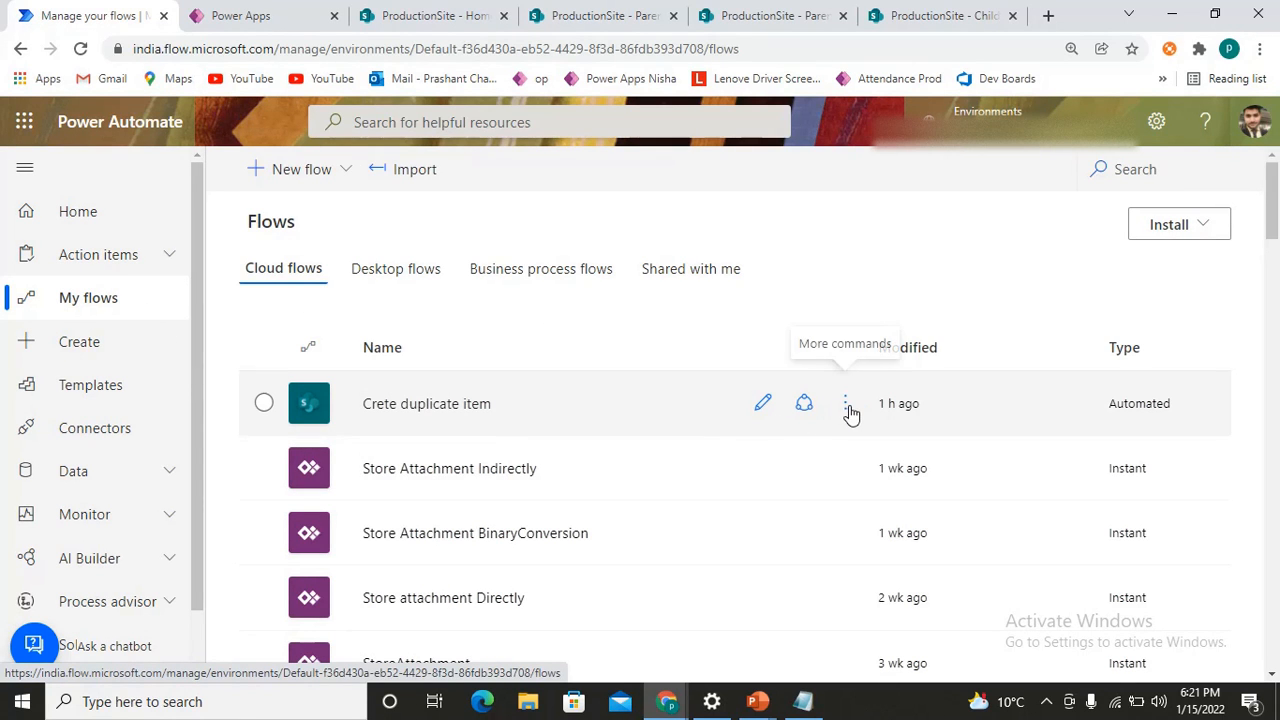
Open the Crete duplicate item flow and start exporting it as a .zip package
left_click(470, 403)
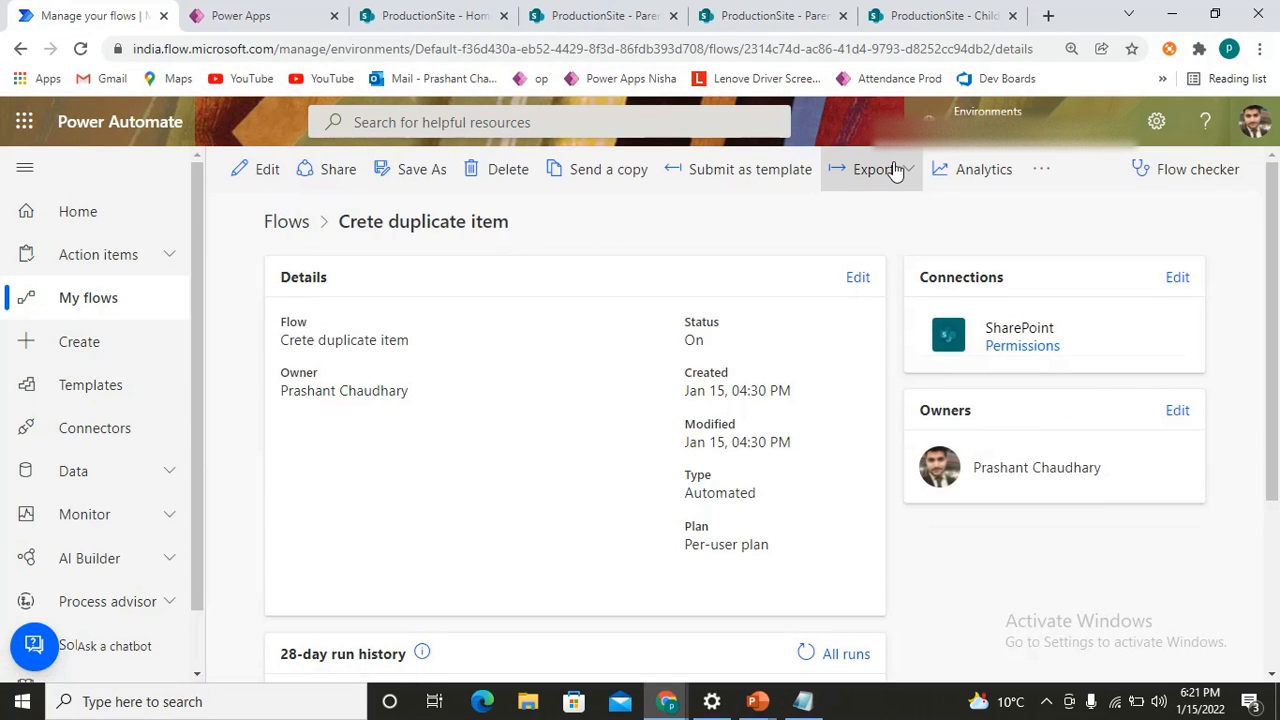
left_click(899, 172)
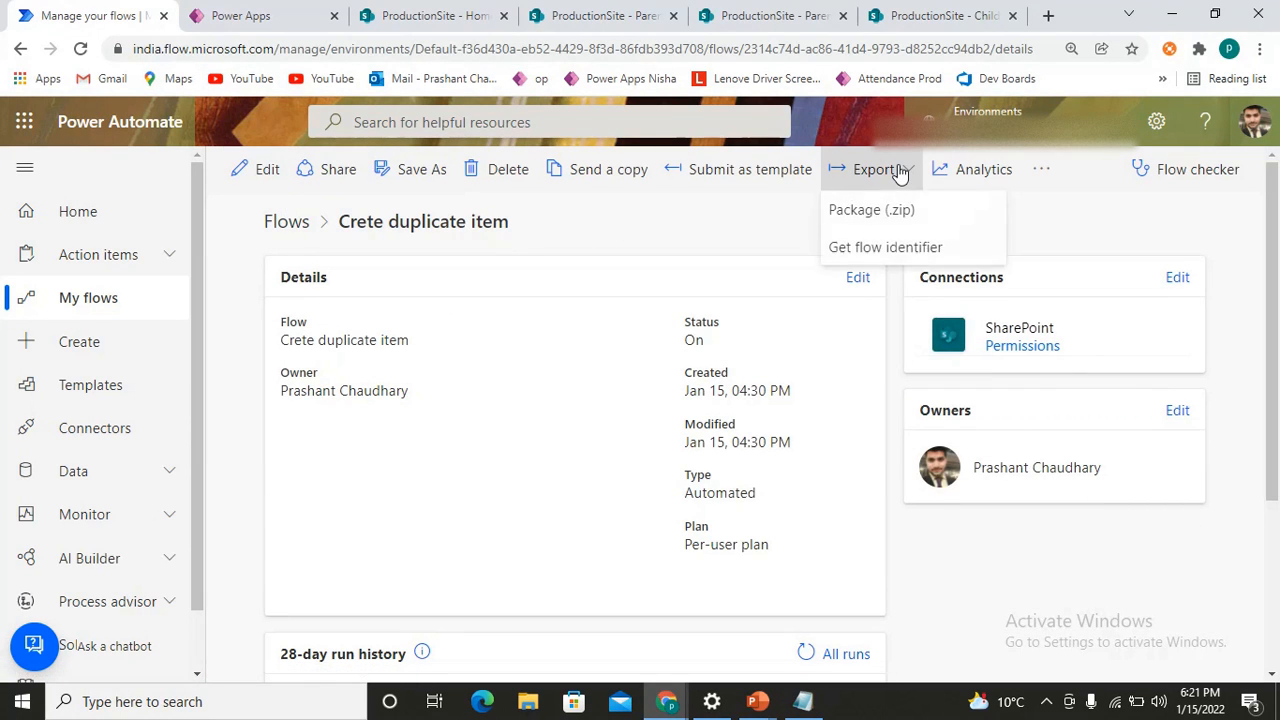
left_click(880, 222)
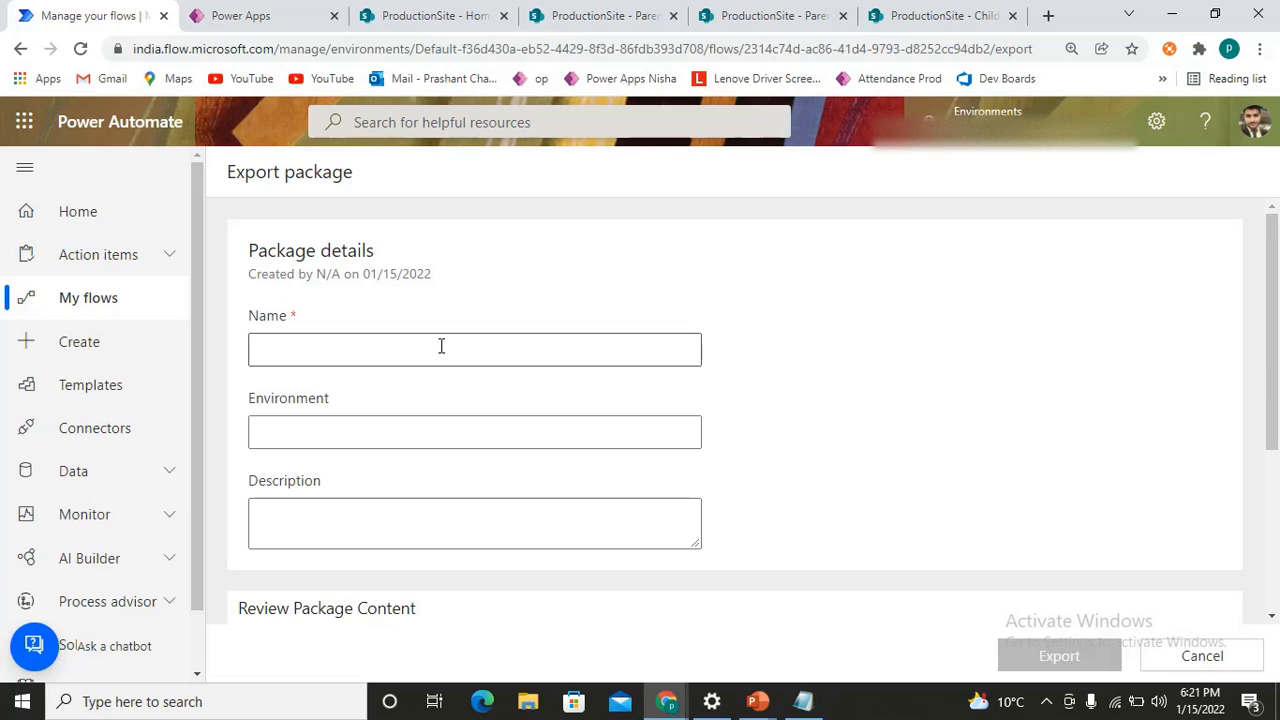
Name the export package Vers1 and enter Yelo as its environment
left_click(441, 346)
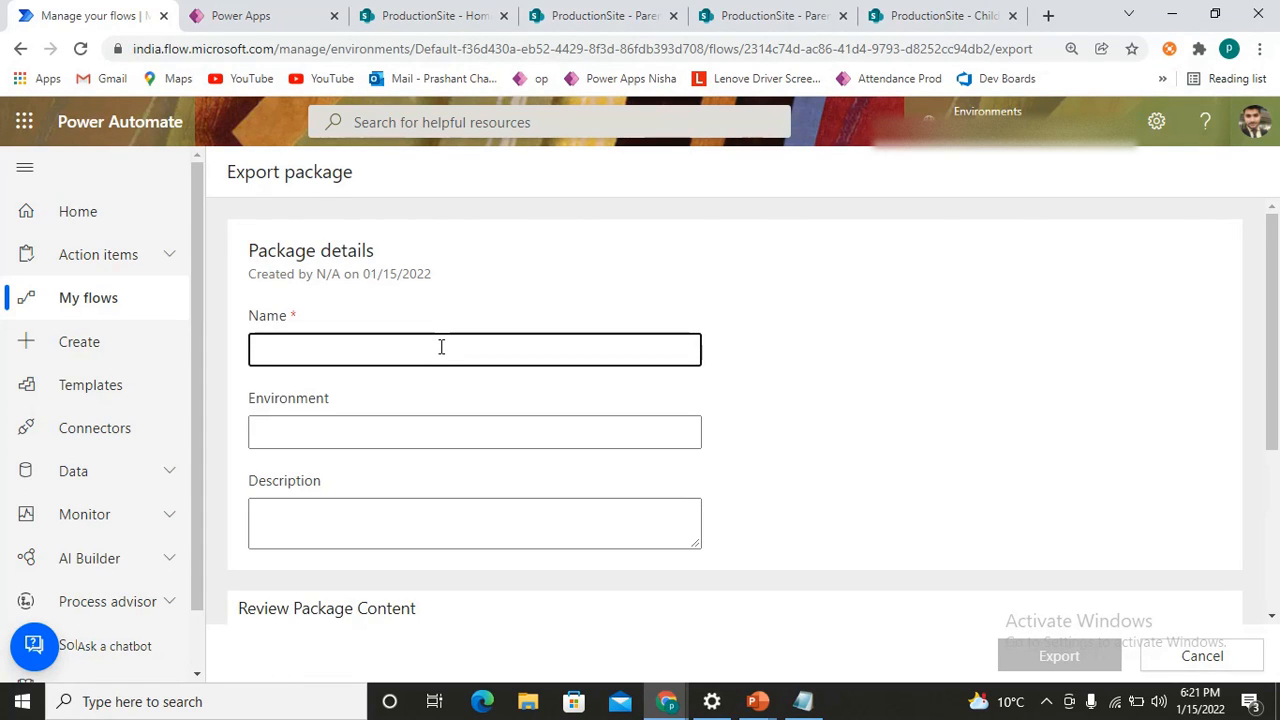
type("Vers")
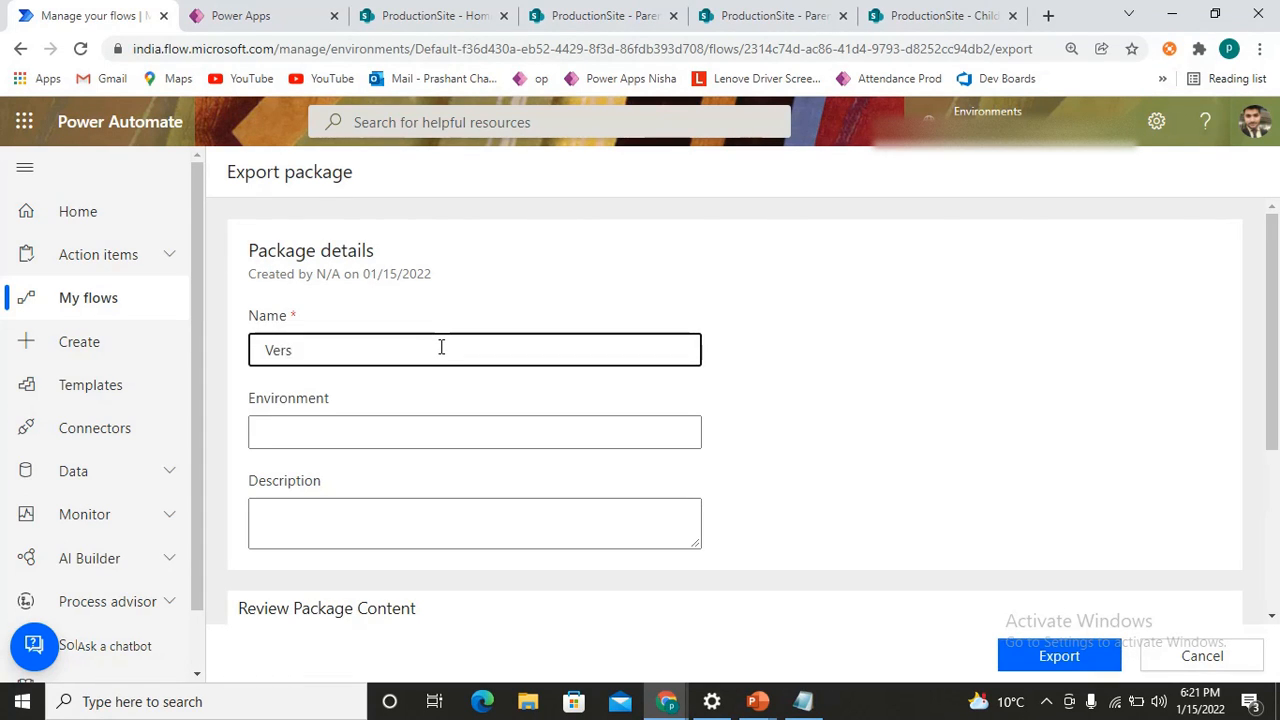
type("2")
key("BackSpace")
type("1")
left_click(437, 433)
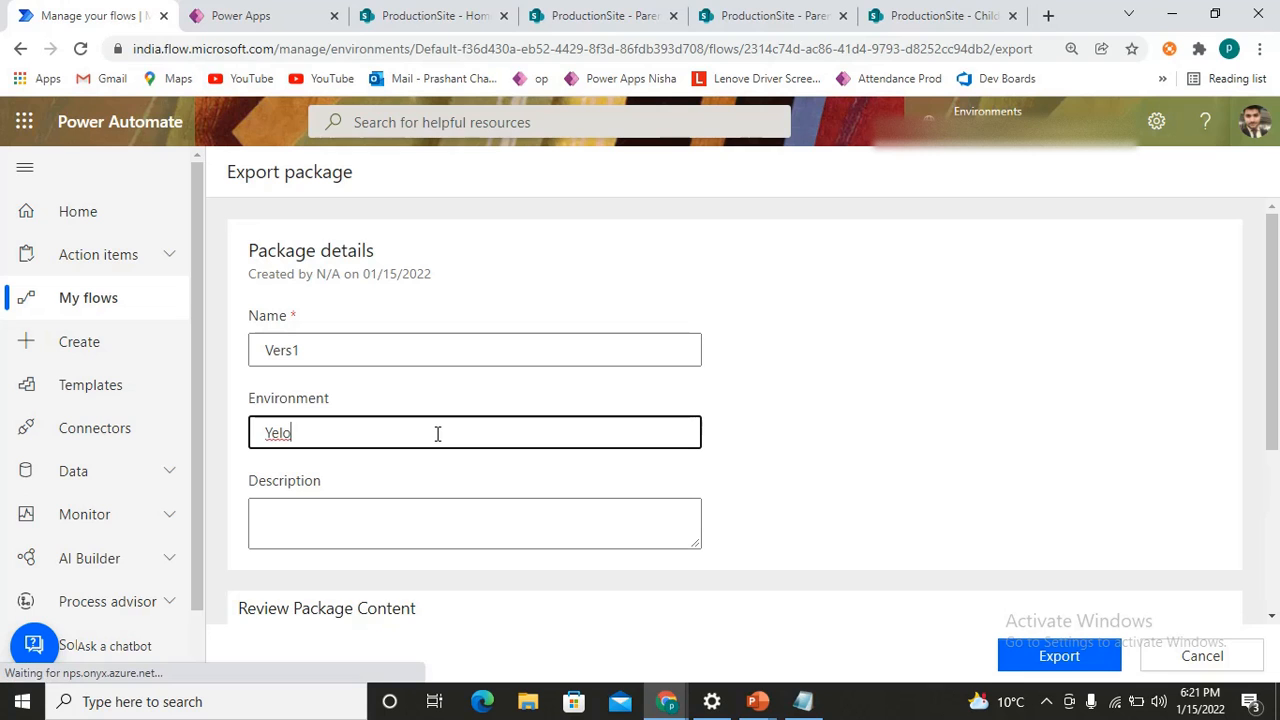
Set the flow's import setup to Create as new, save it and export the package
scroll(729, 423, "down", 3)
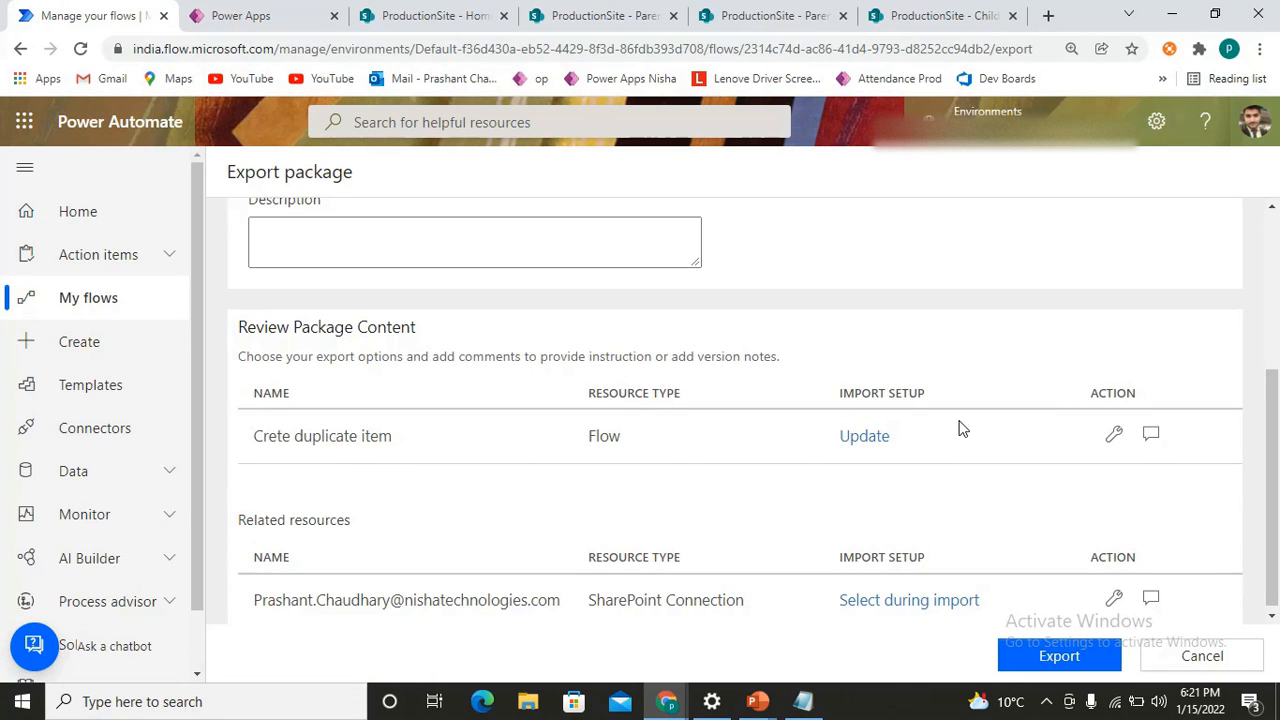
left_click(866, 437)
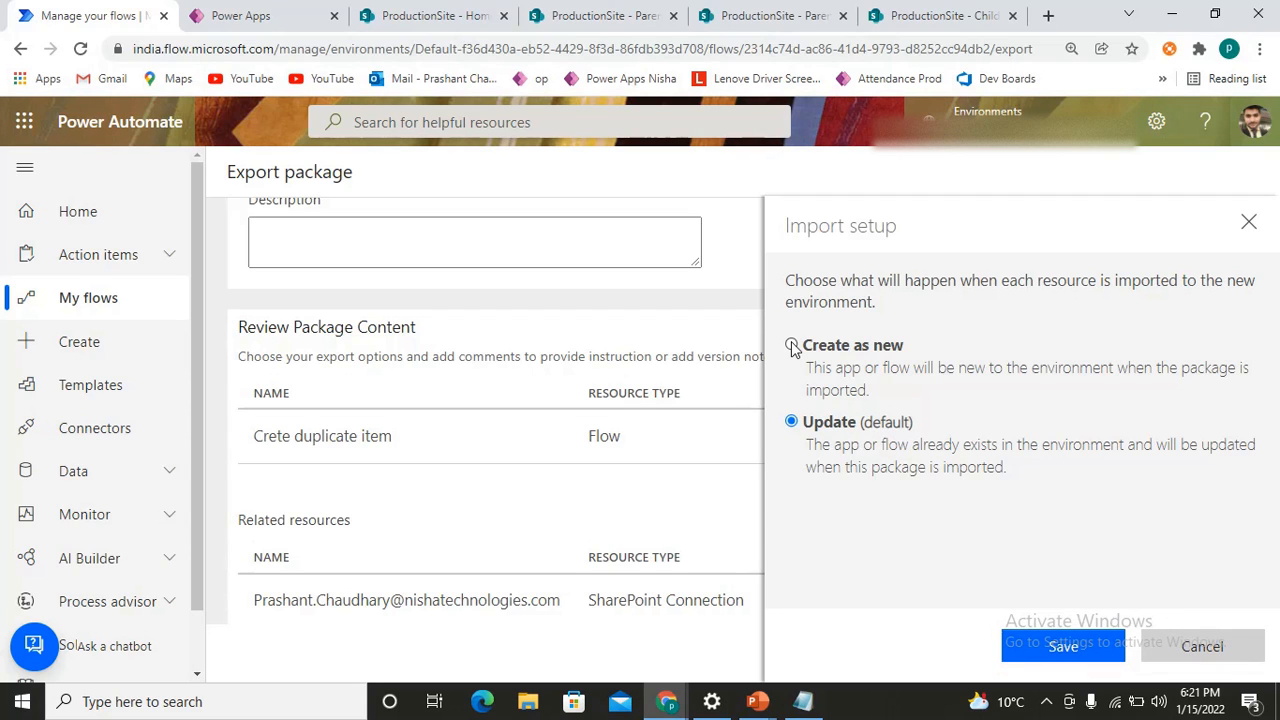
left_click(1060, 648)
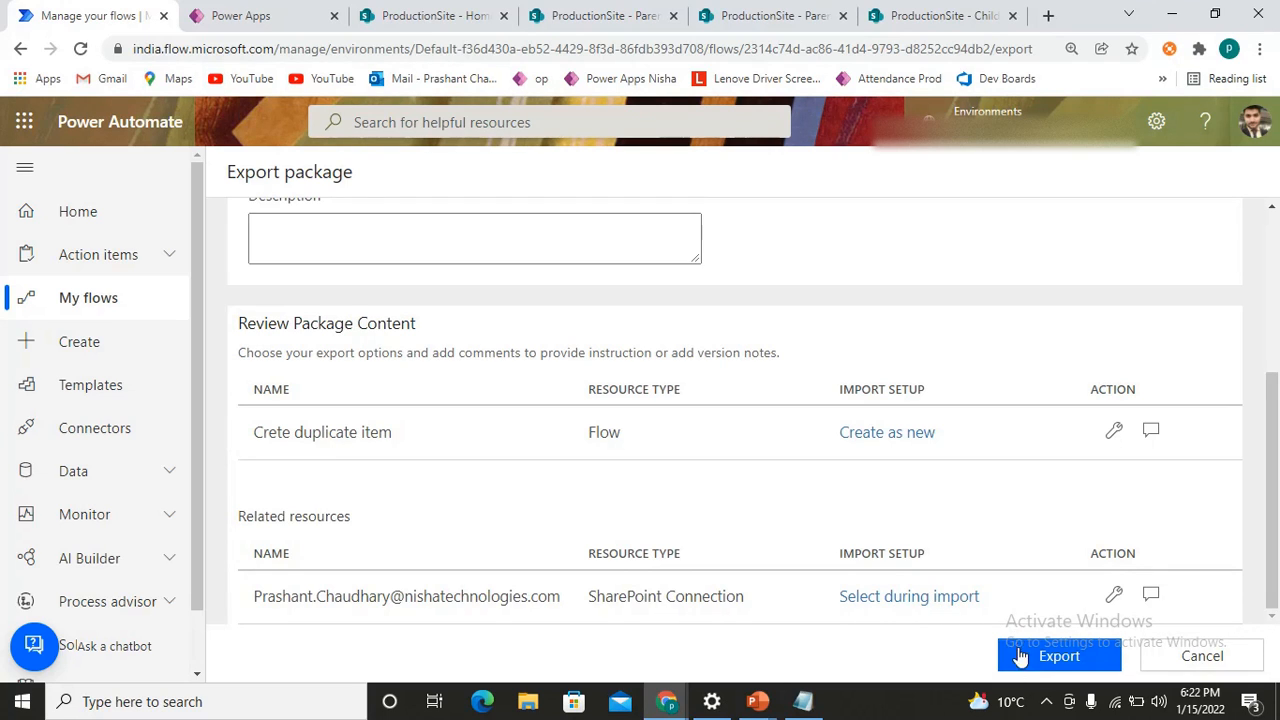
left_click(1062, 660)
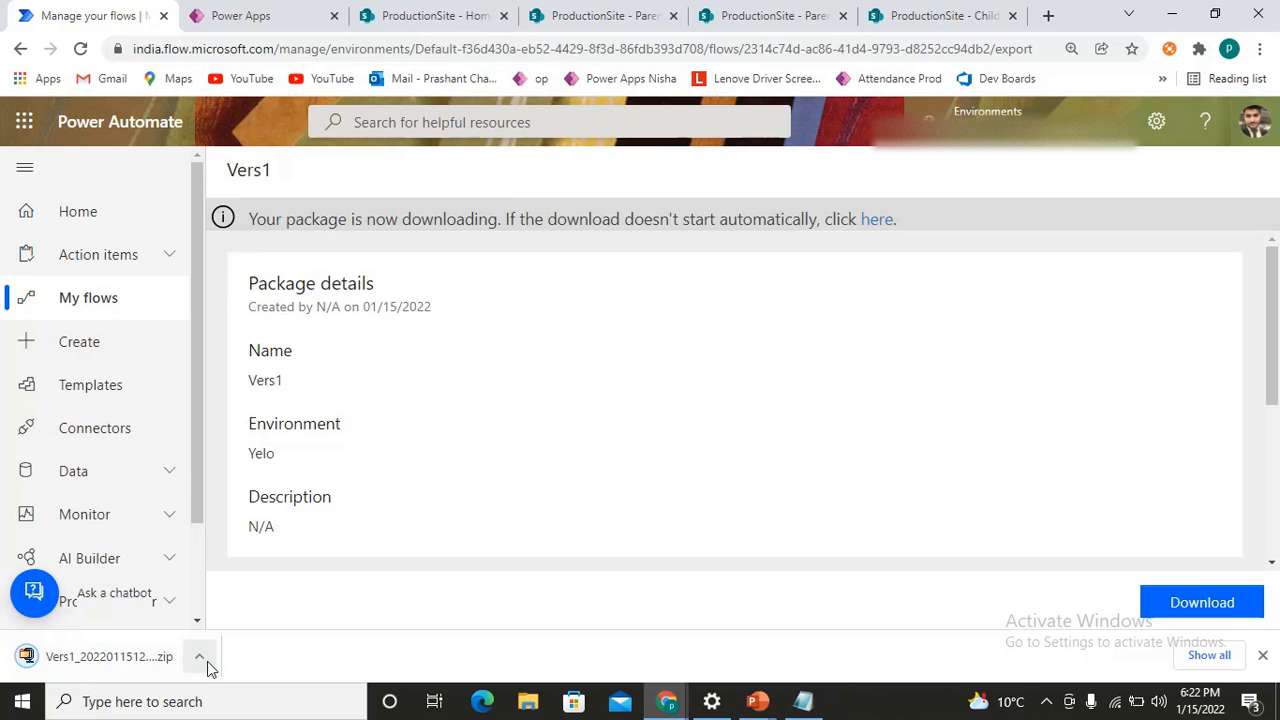
Switch to the Nisha Technology(Sandbox) environment and start importing a flow package there
left_click(1000, 113)
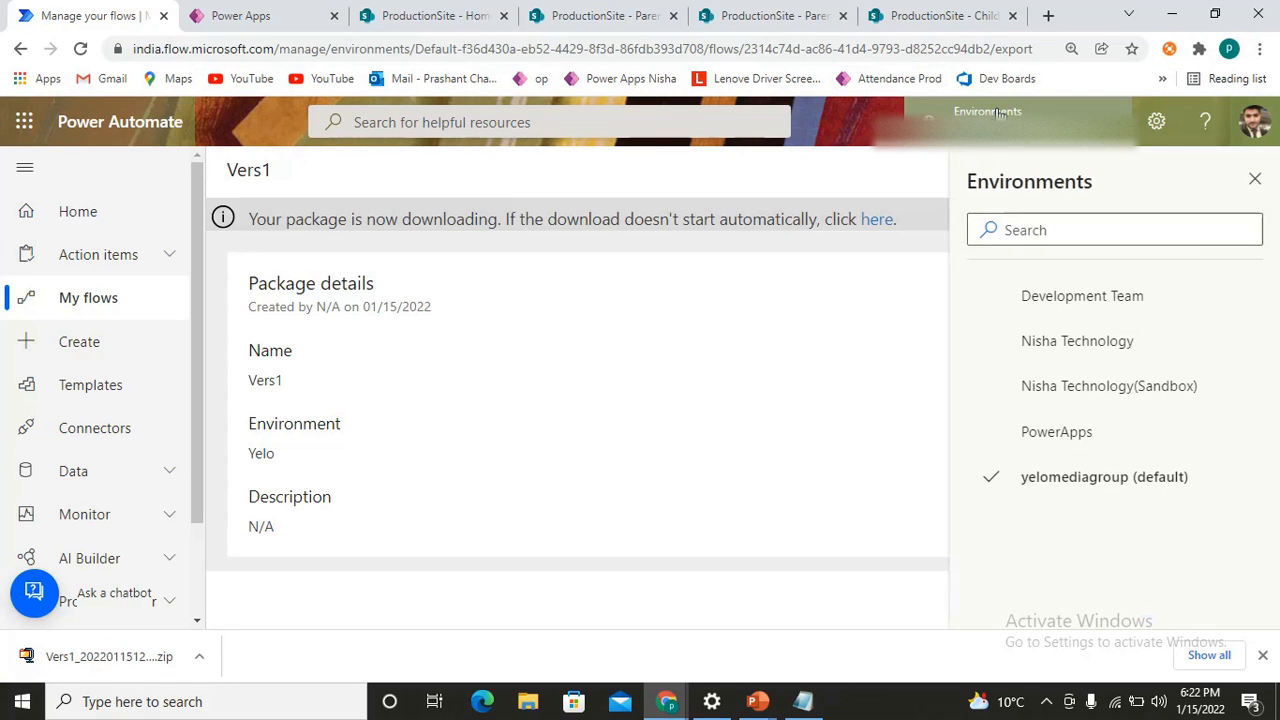
left_click(1071, 385)
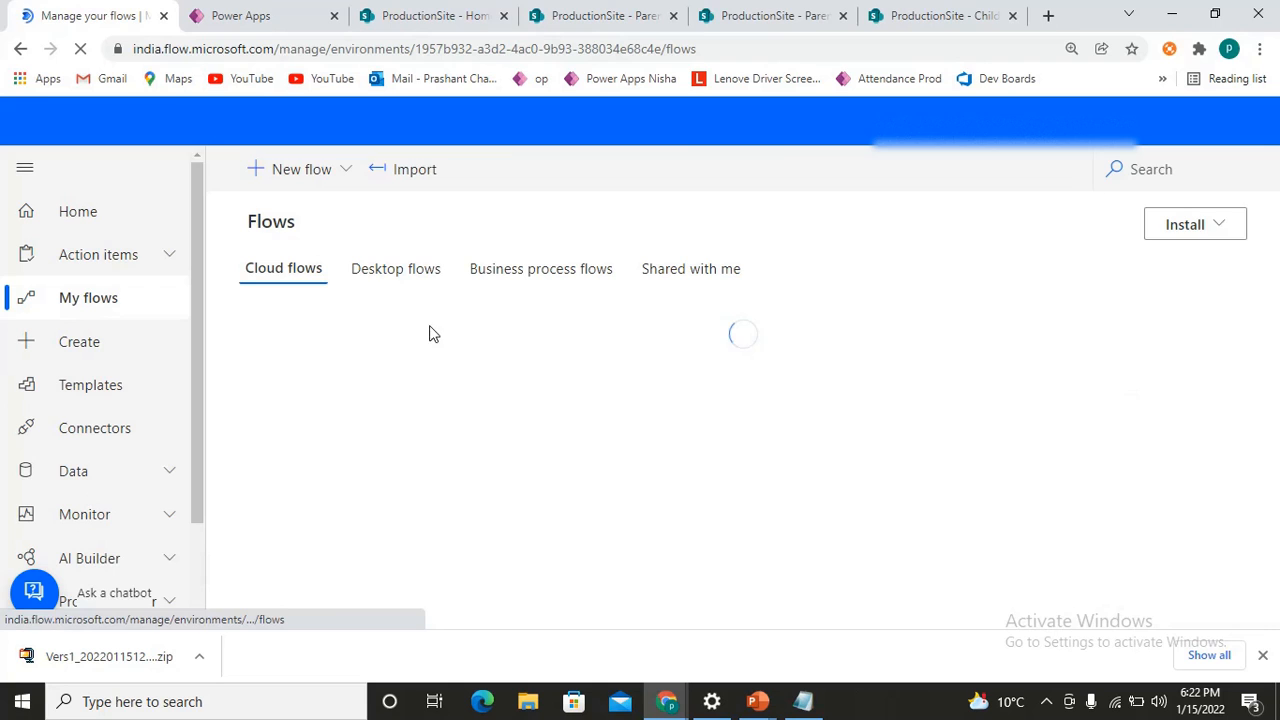
left_click(415, 172)
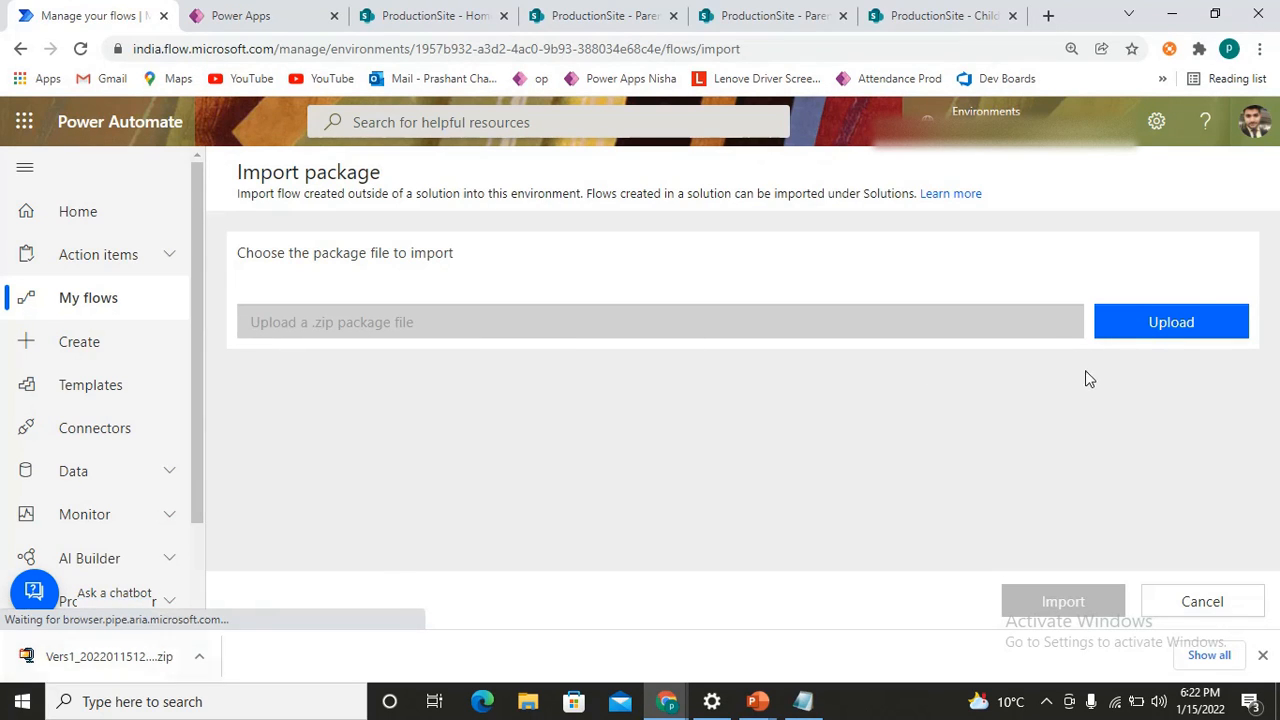
Upload the package file Vers1_20220115125203.zip from the Downloads folder
left_click(1163, 340)
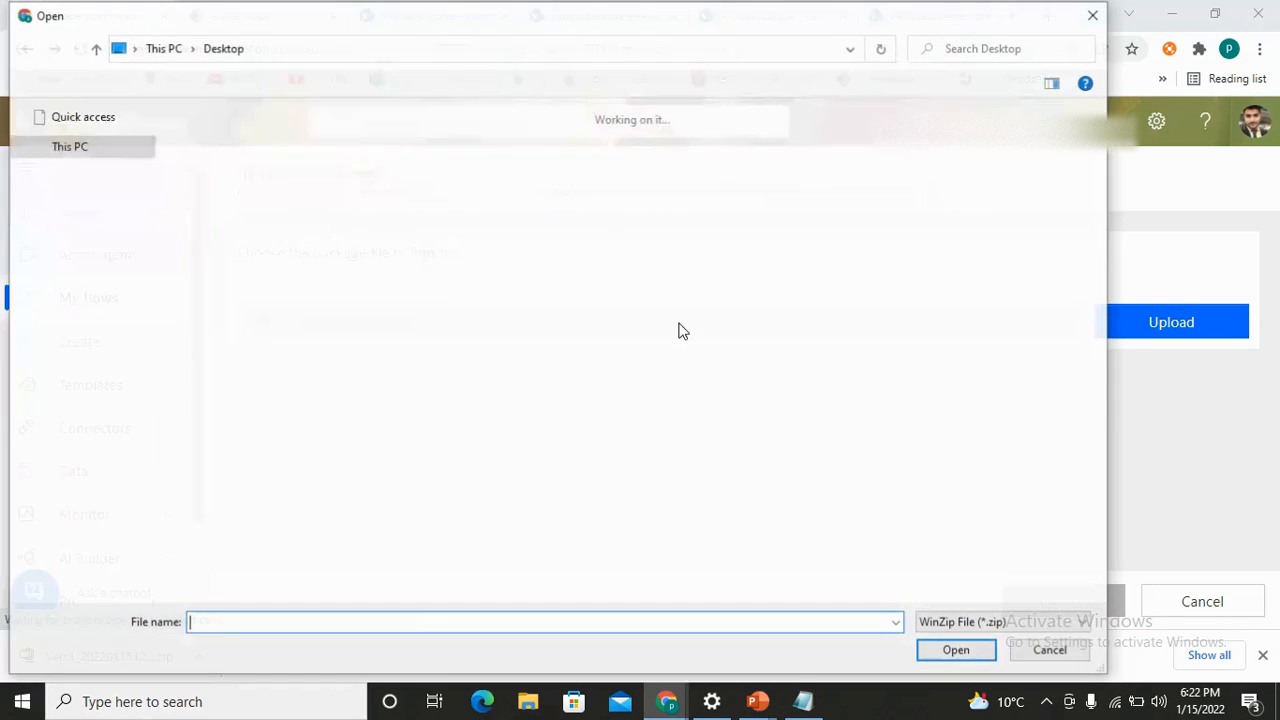
left_click(92, 252)
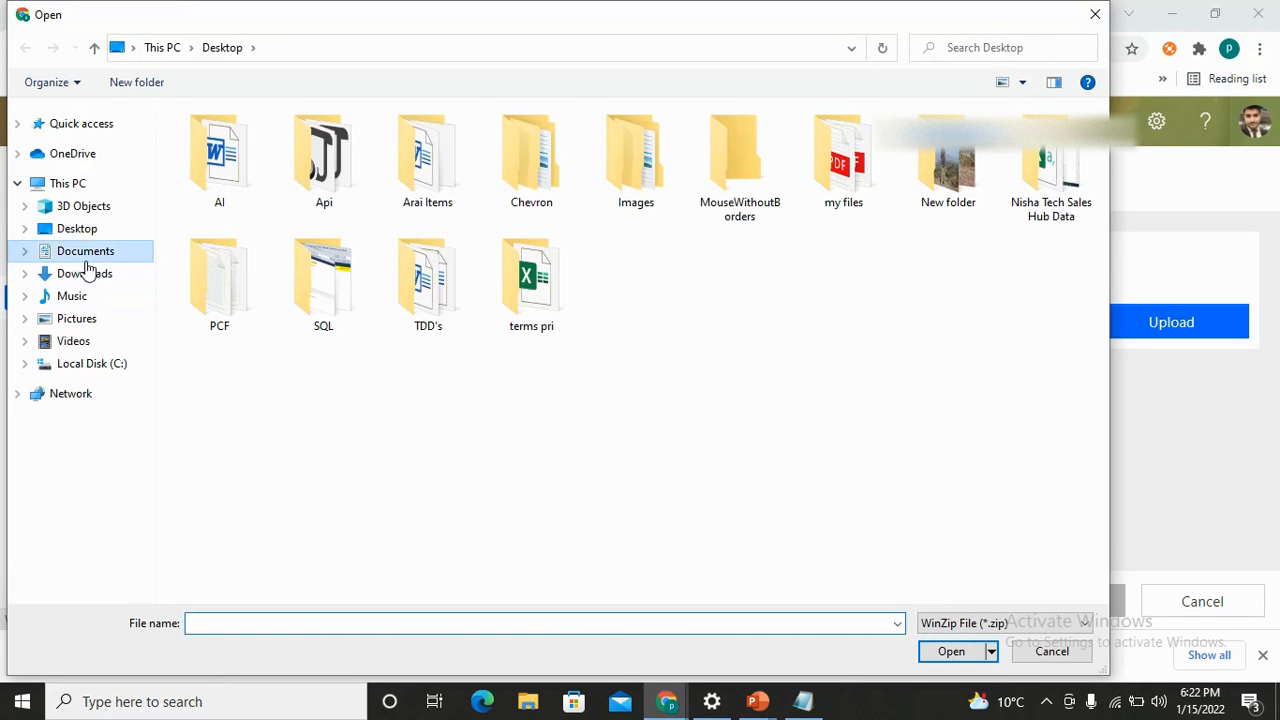
left_click(86, 273)
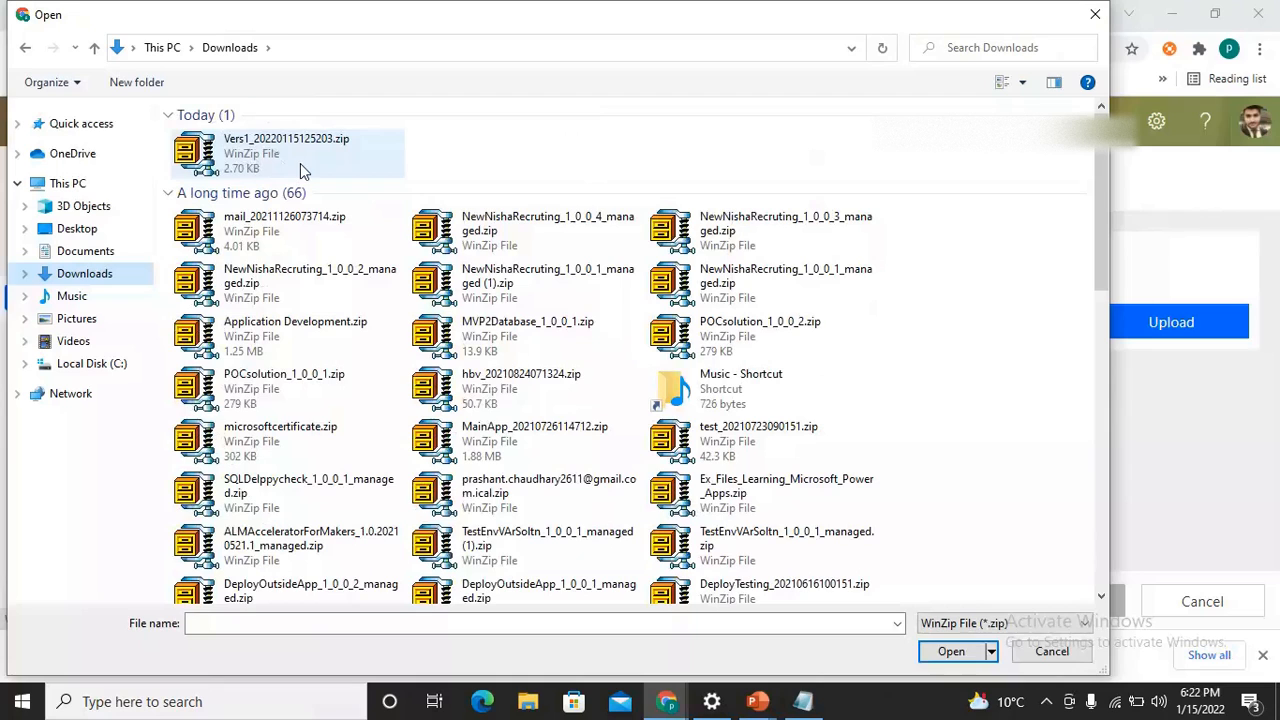
left_click(290, 150)
left_click(951, 652)
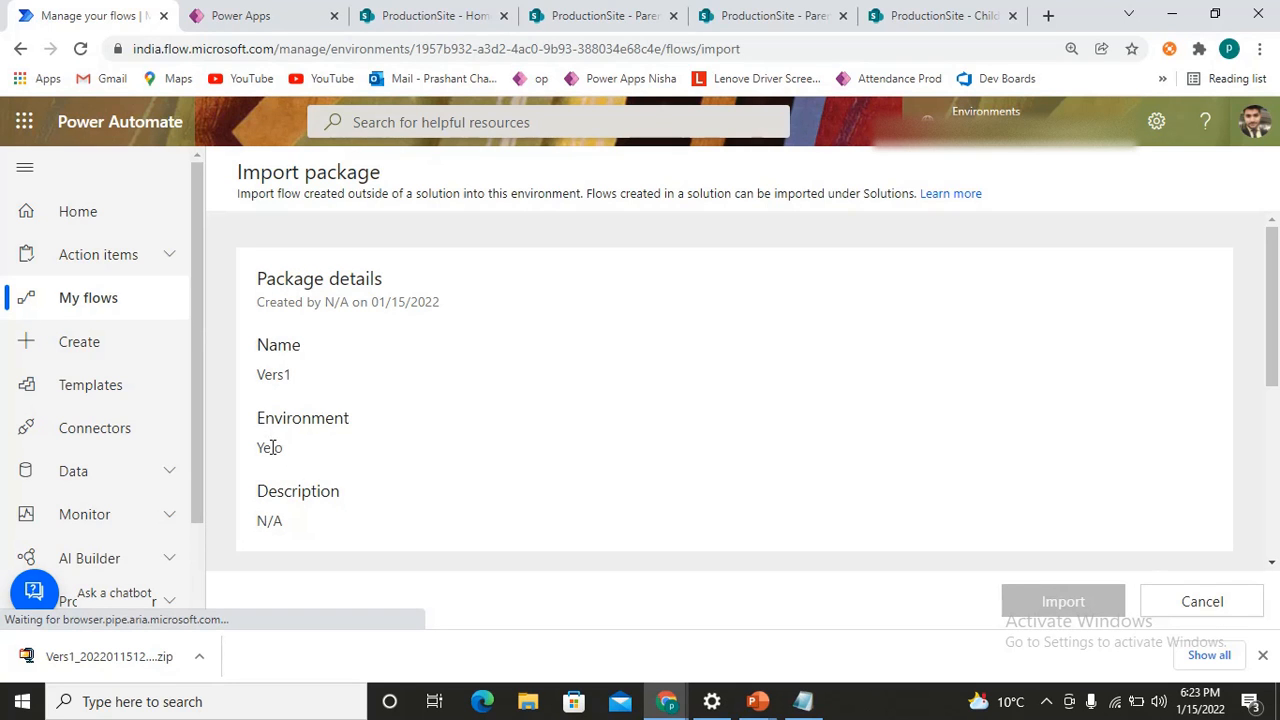
Open the import setup of the Crete duplicate item flow in the package content
scroll(1140, 337, "down", 4)
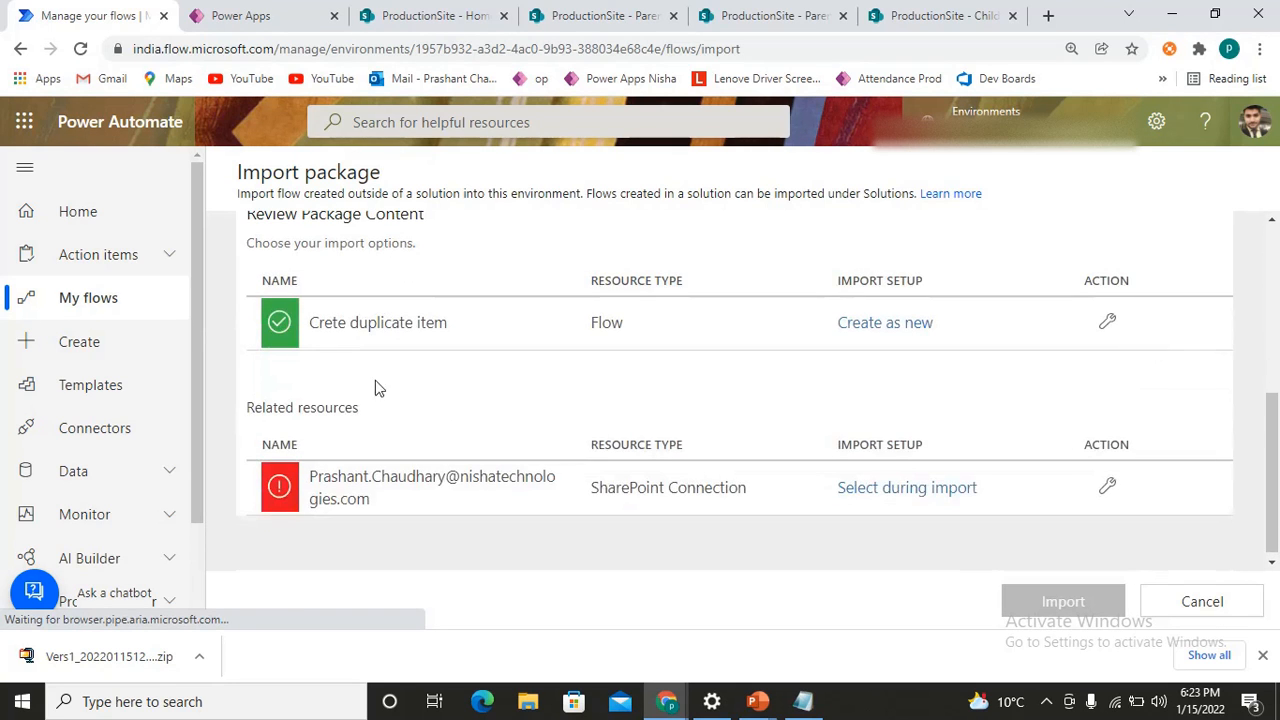
scroll(417, 318, "up", 1)
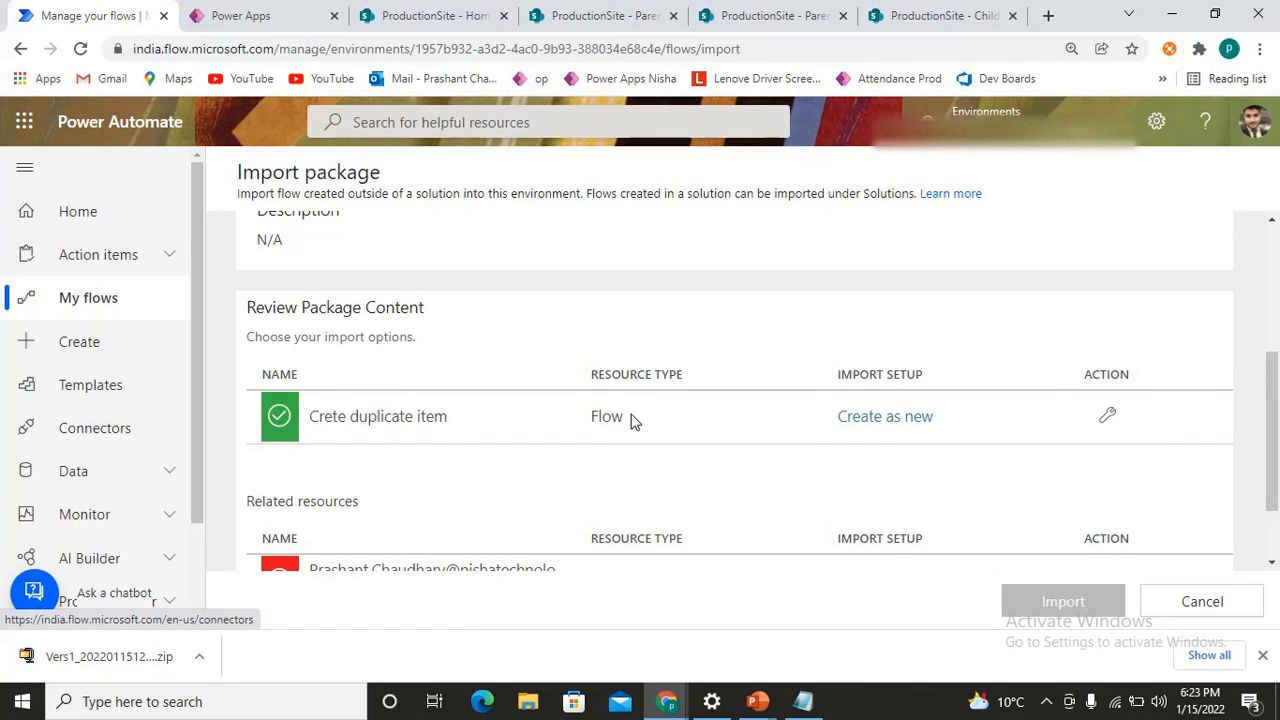
left_click(897, 420)
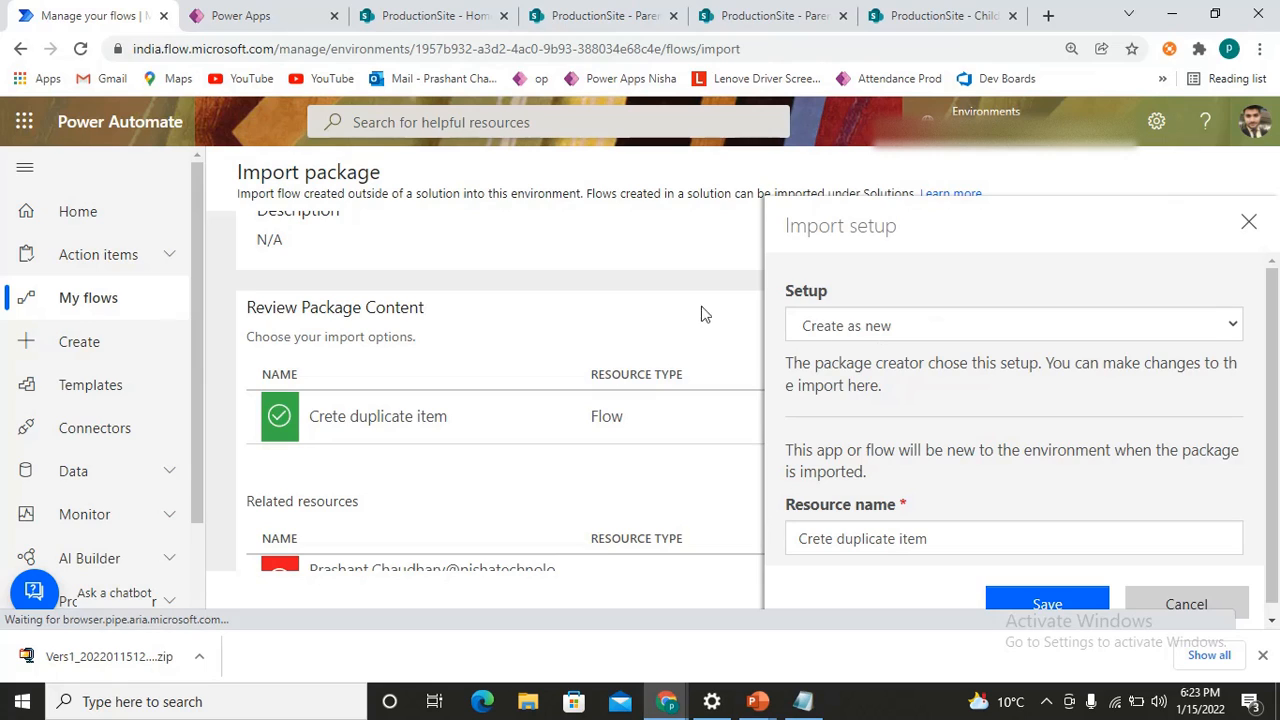
left_click(877, 327)
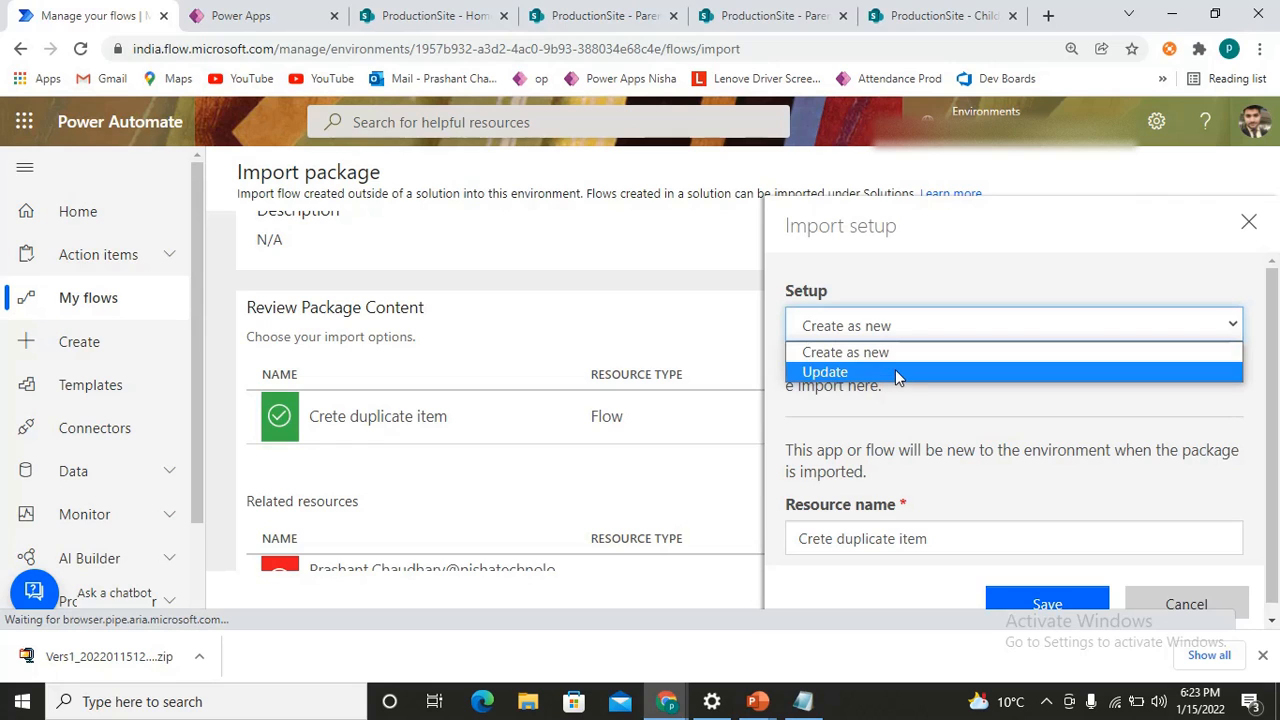
left_click(895, 369)
scroll(968, 545, "down", 1)
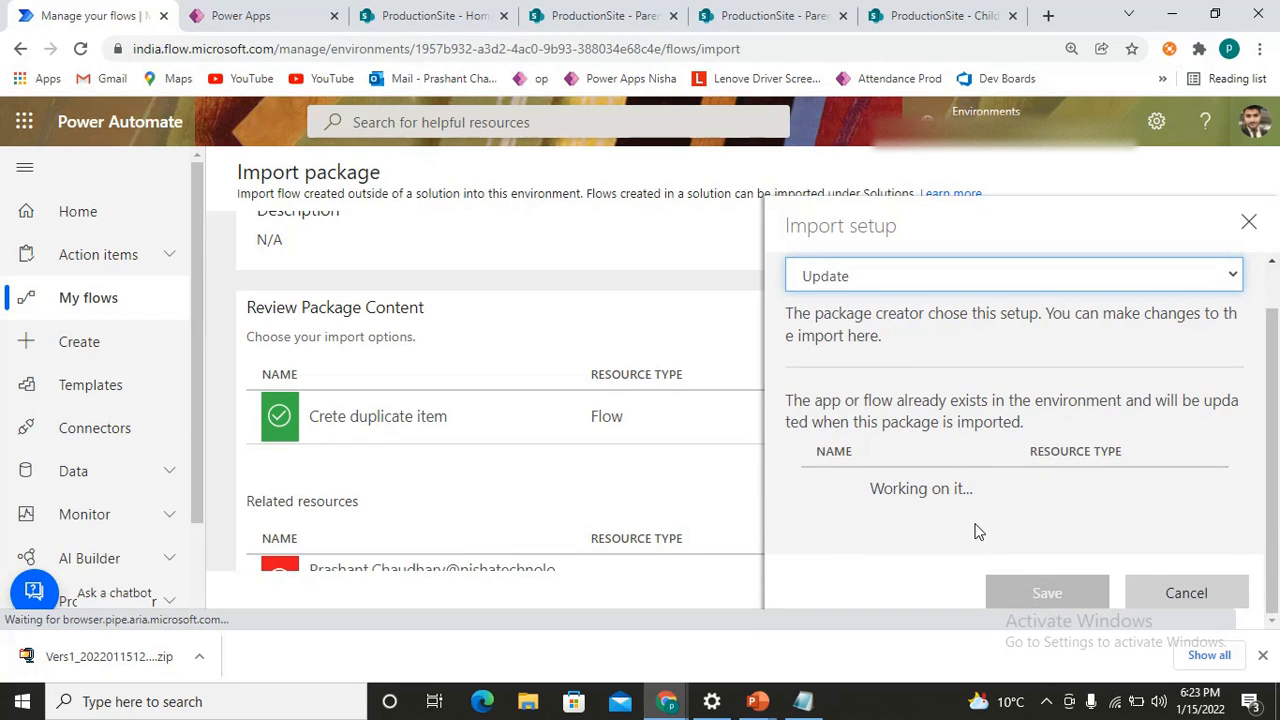
left_click(928, 287)
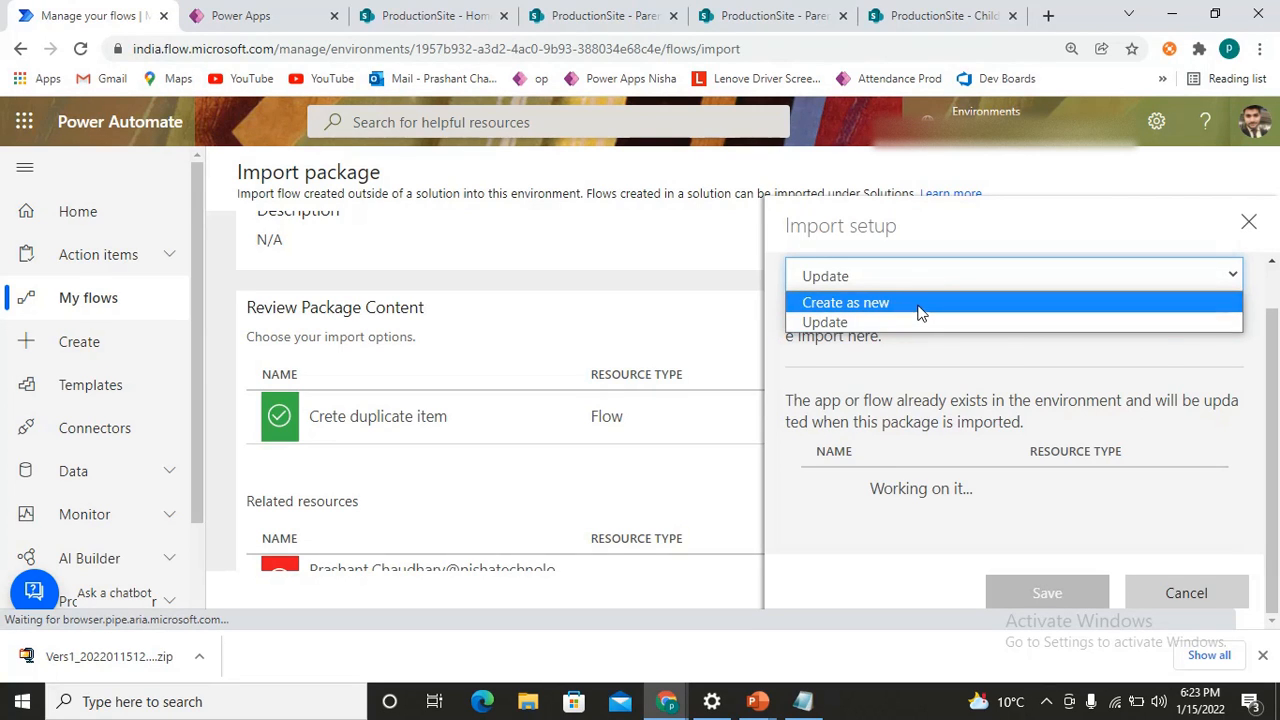
left_click(922, 304)
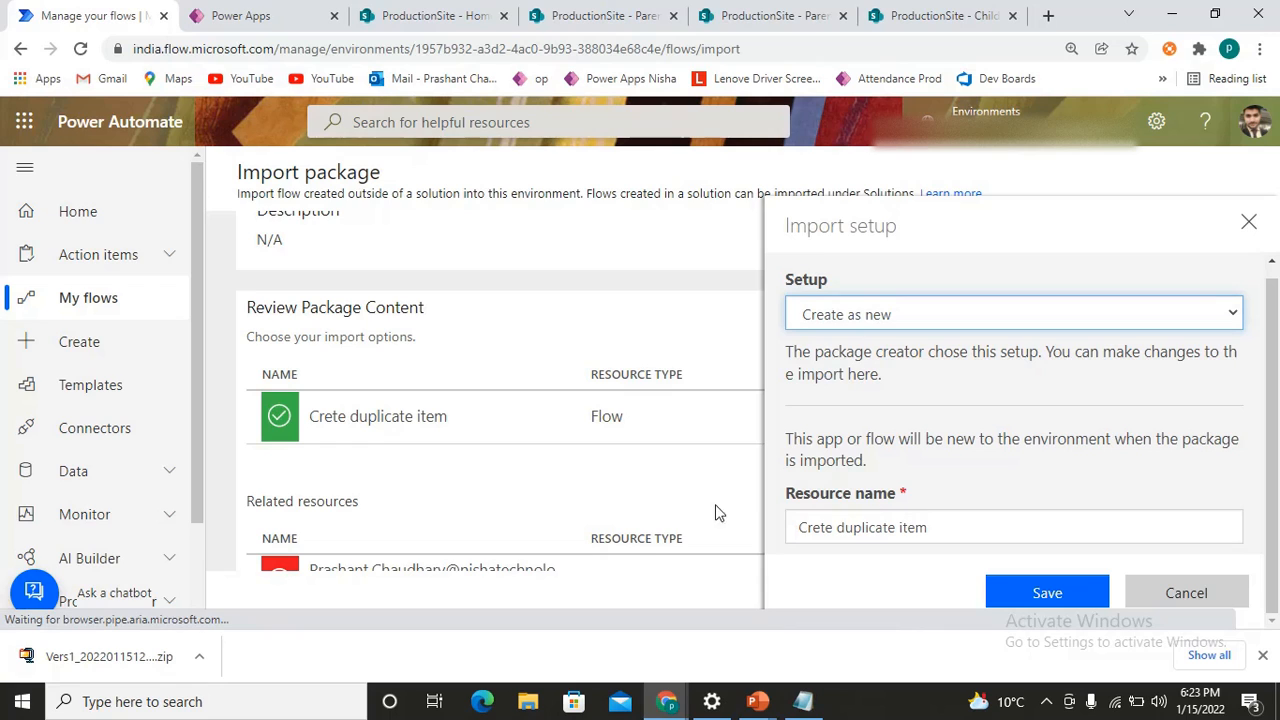
Correct the flow's resource name to Create duplicate item and save the import setup
left_click(841, 503)
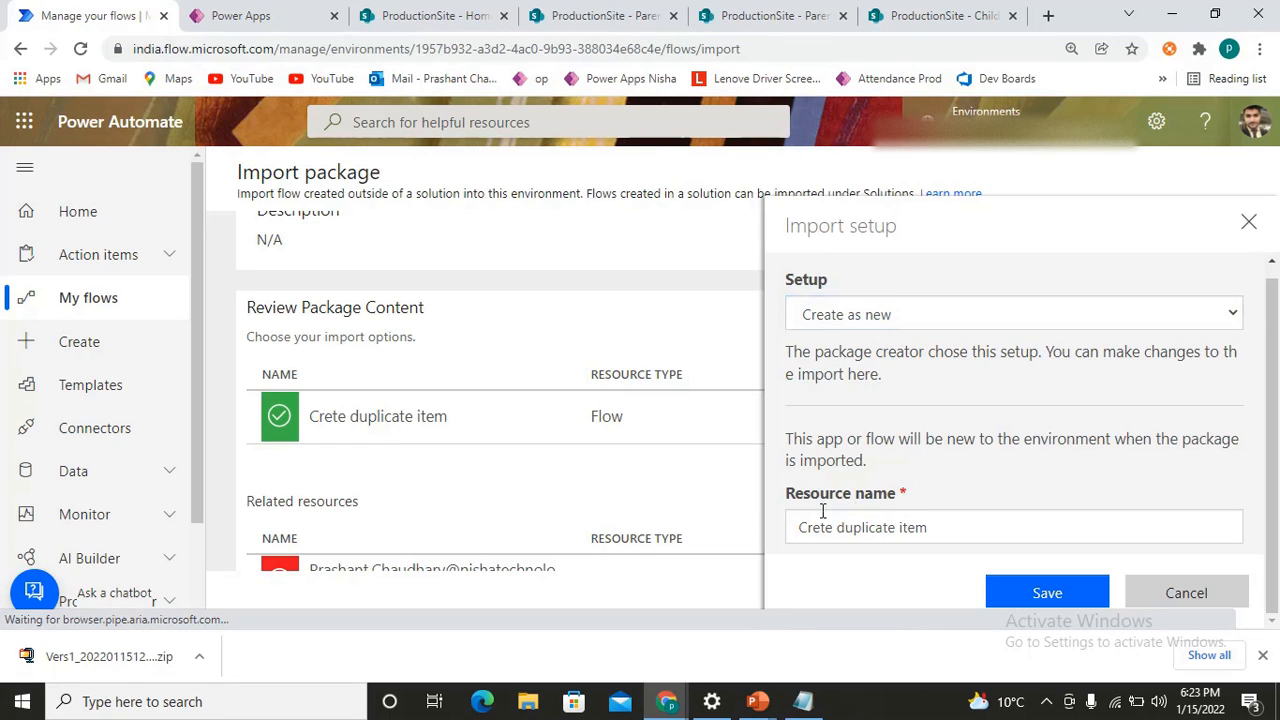
left_click_drag(793, 503, 853, 555)
left_click(897, 533)
left_click(925, 536)
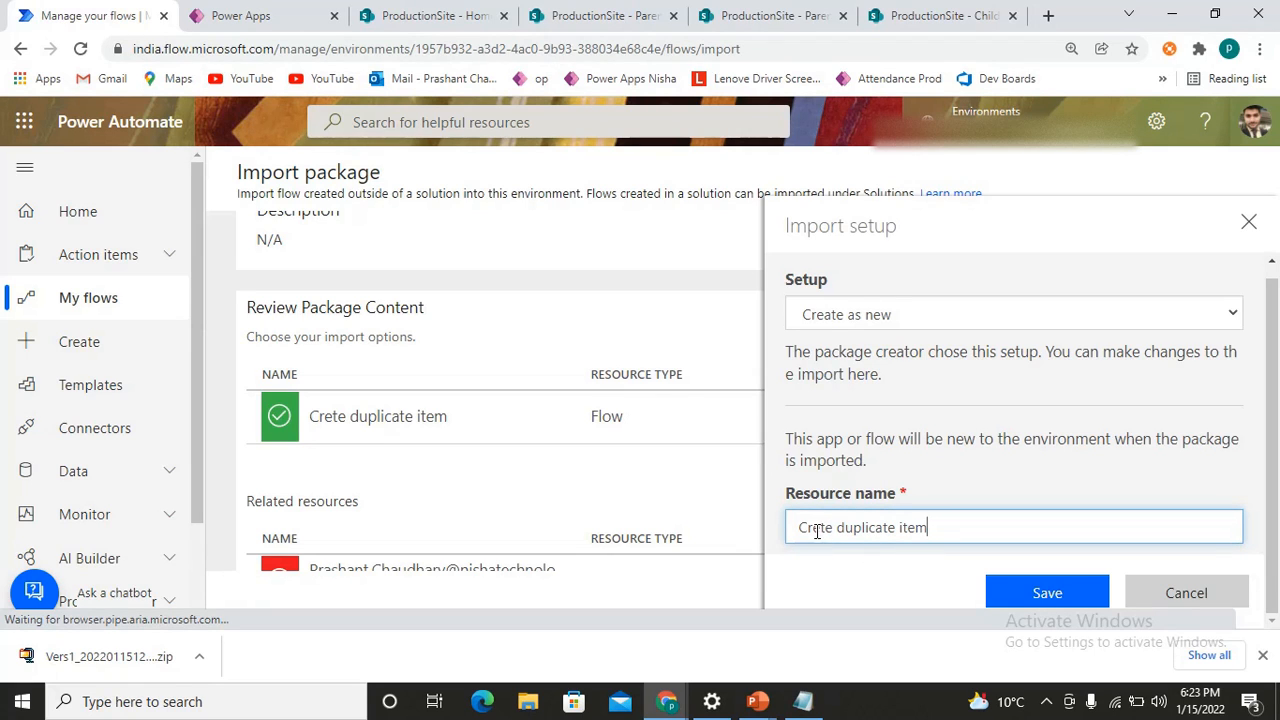
type("a")
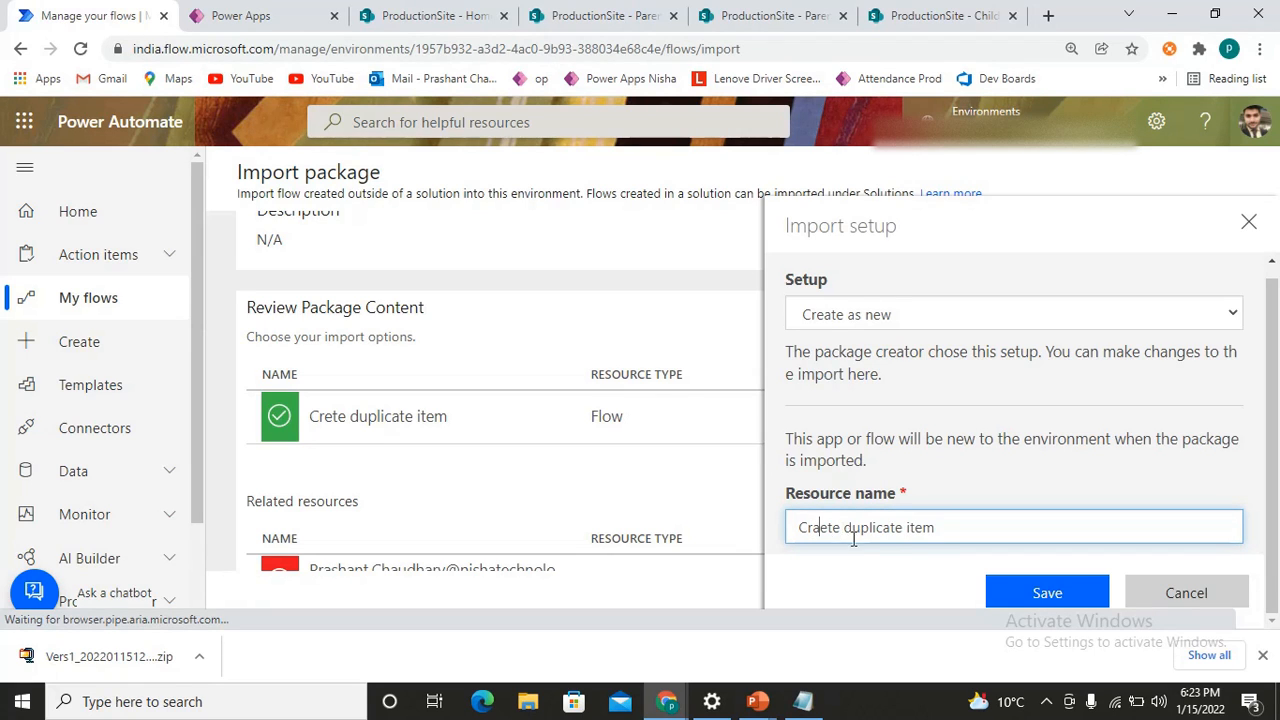
key("BackSpace")
key("Right")
type("a")
key("BackSpace")
type("a")
left_click(1047, 594)
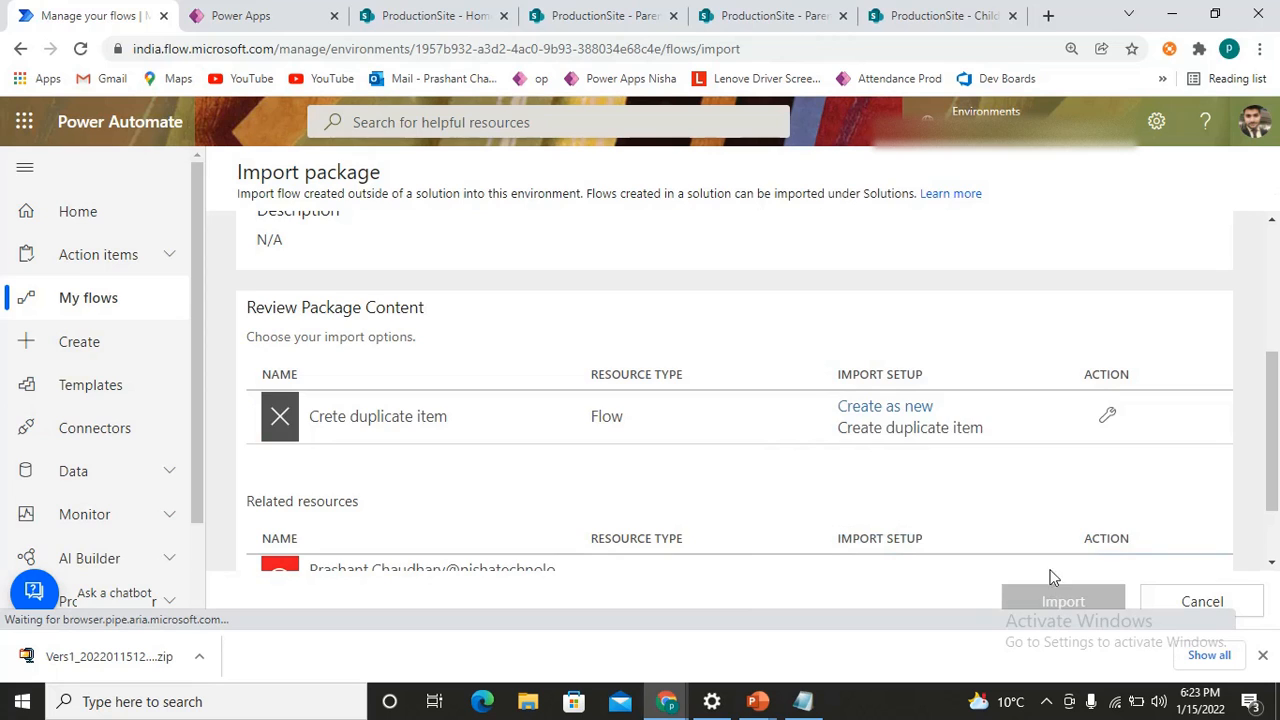
Assign the most recent existing SharePoint connection (1 d ago) to the package's related resource and save the selection
scroll(1056, 435, "down", 1)
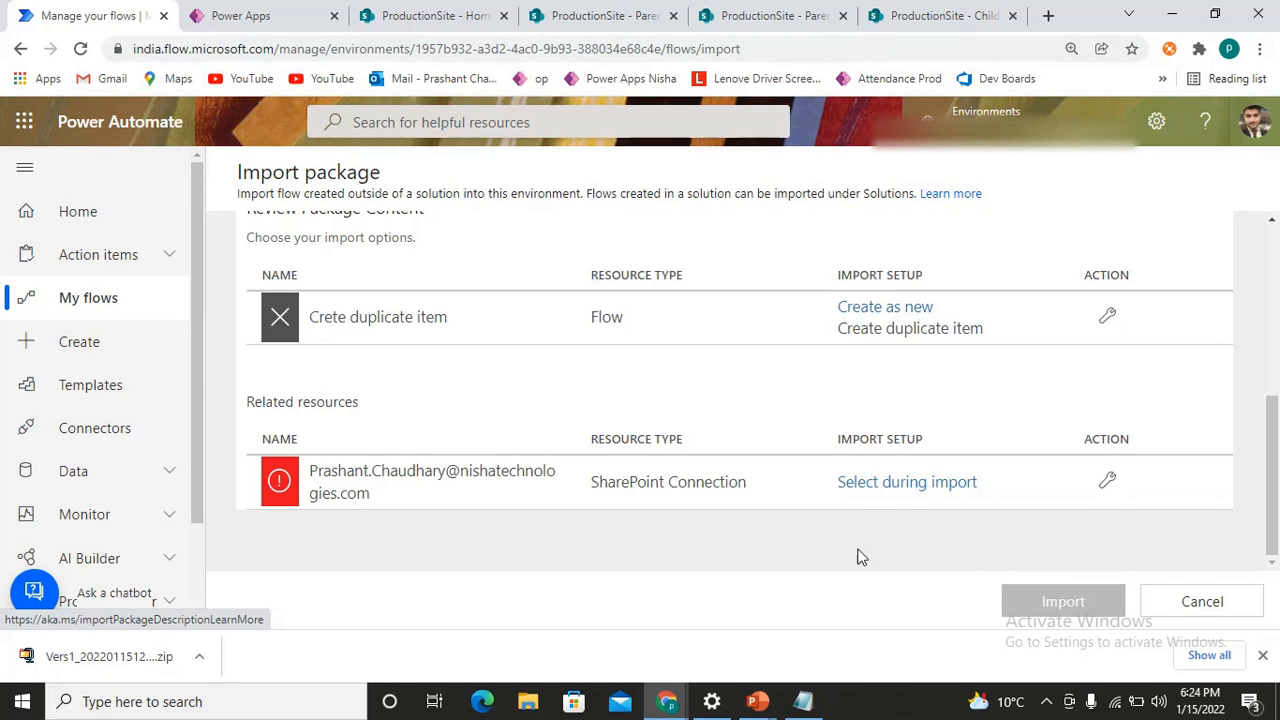
left_click(907, 482)
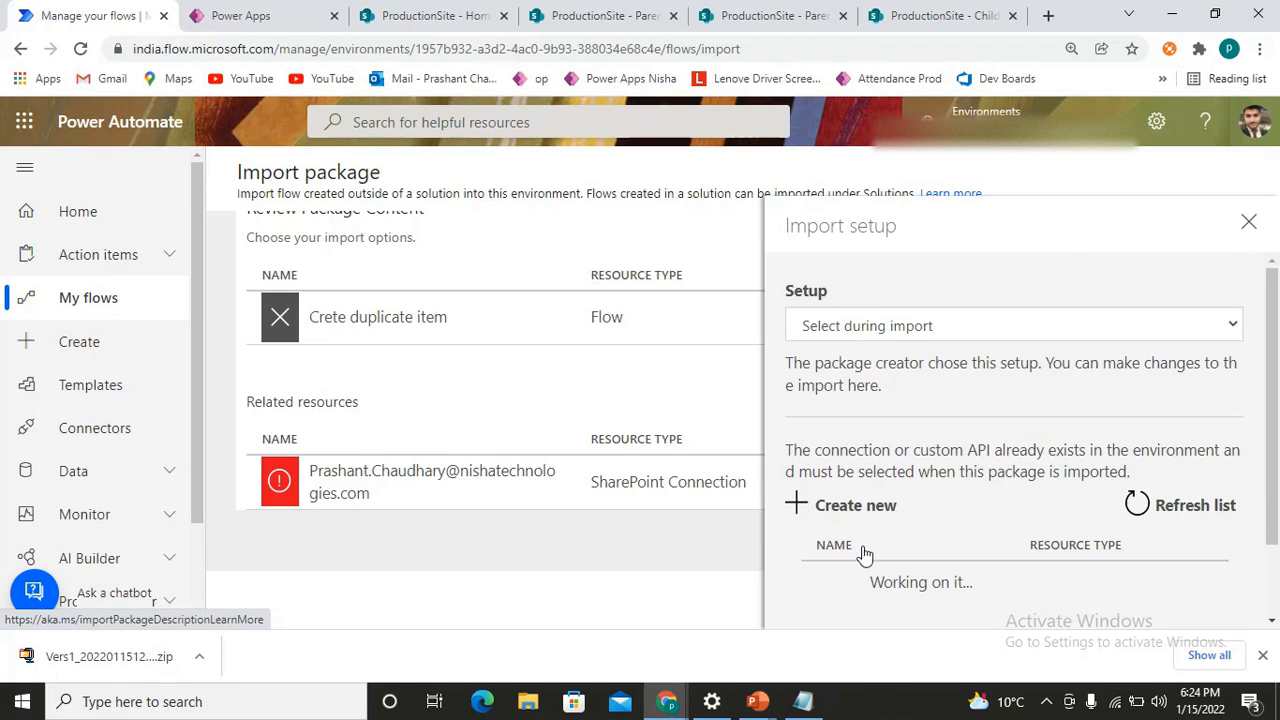
scroll(1095, 450, "down", 3)
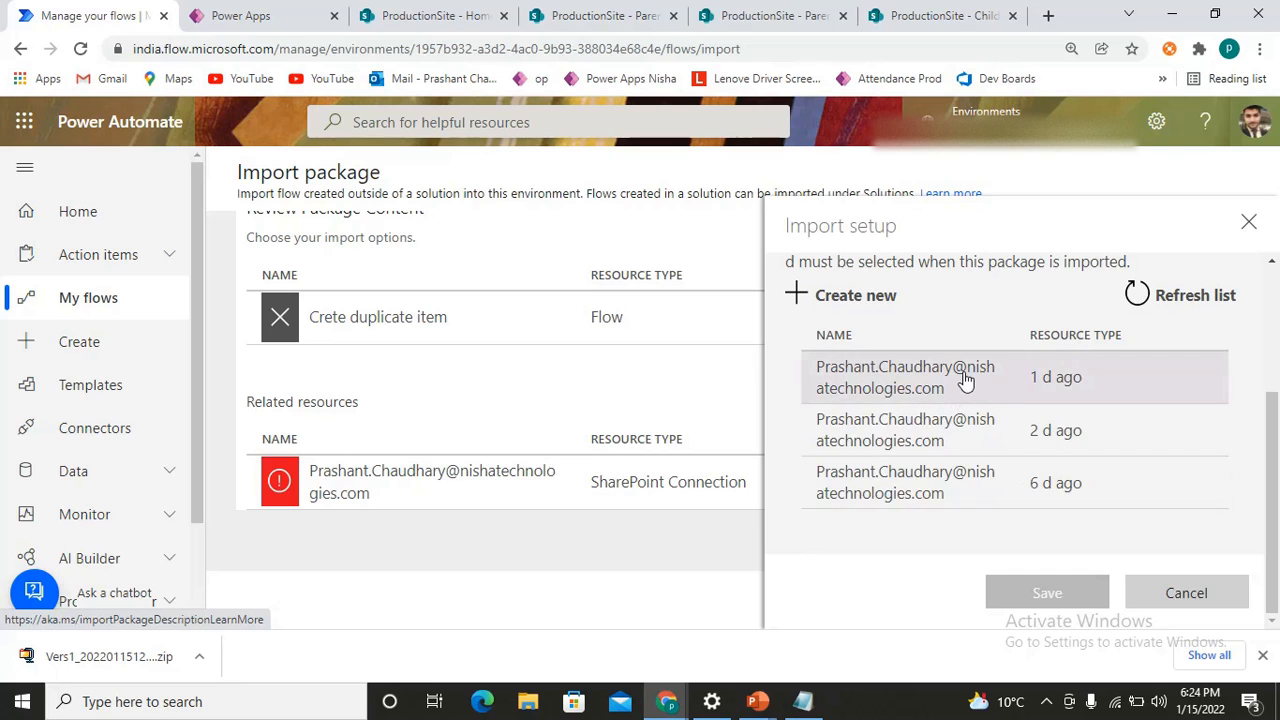
left_click(1066, 380)
left_click(1066, 595)
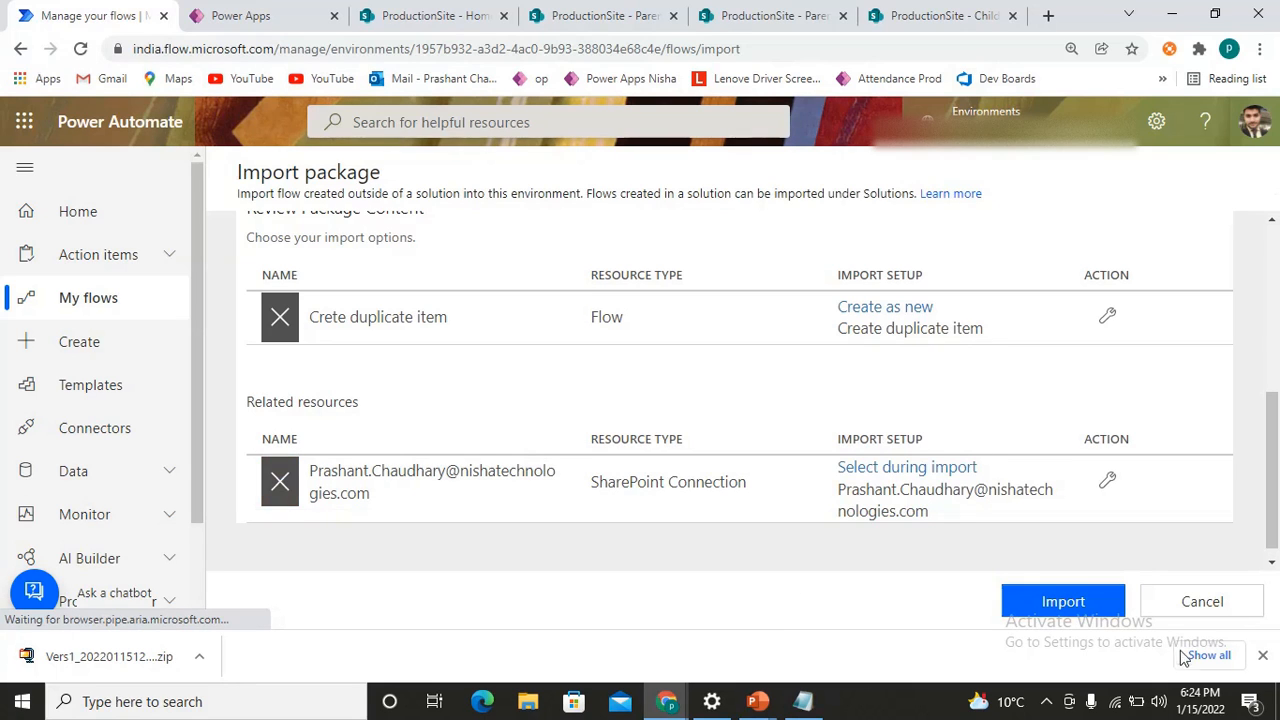
Import the package and duplicate the browser tab holding the import page
left_click(1065, 603)
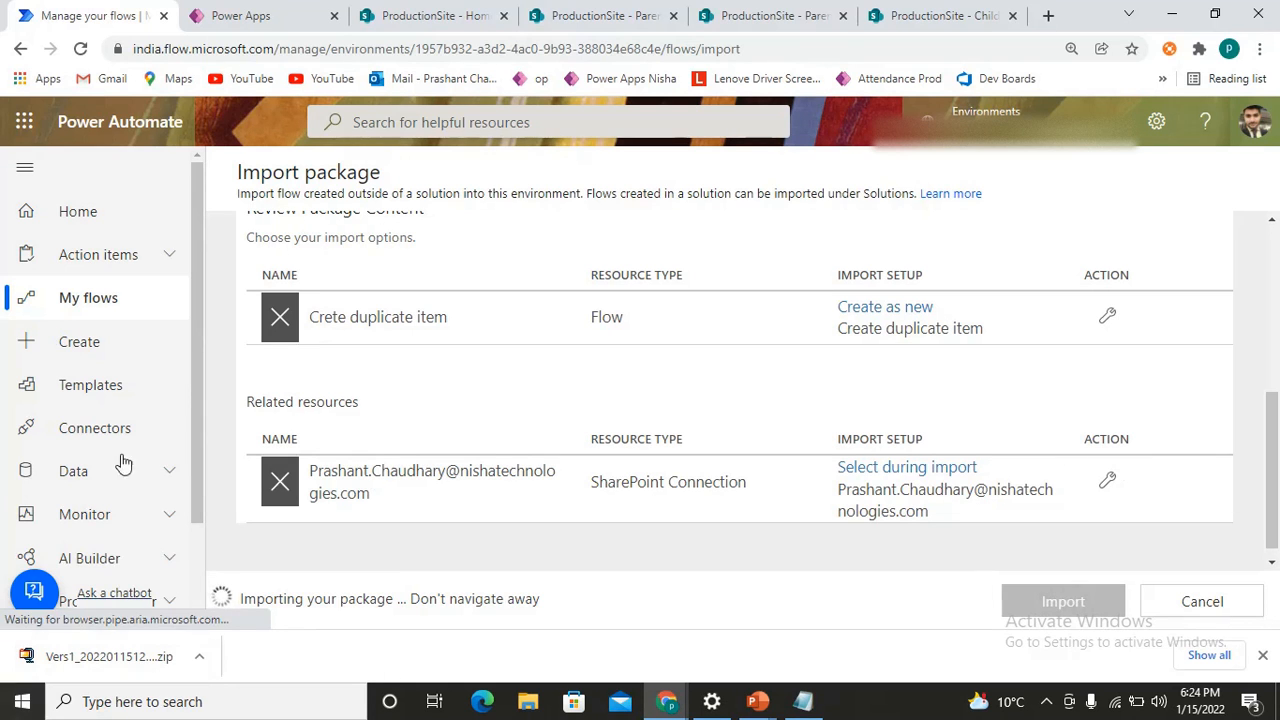
right_click(107, 17)
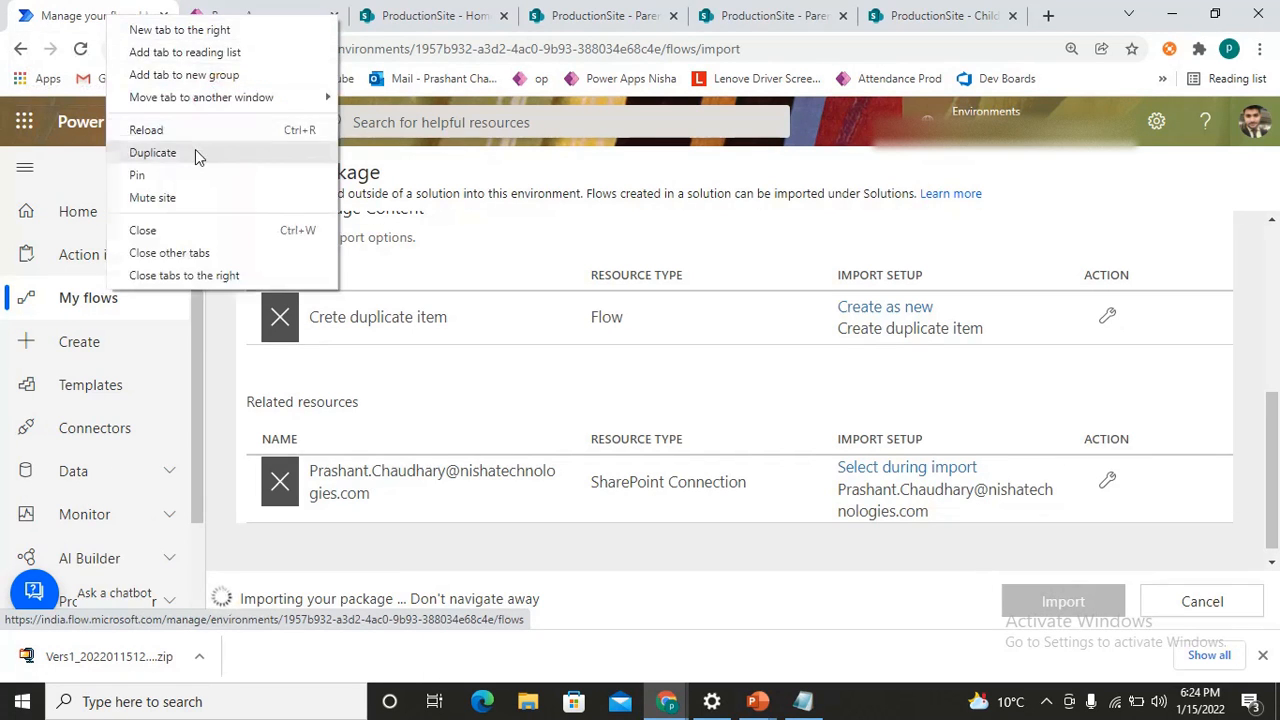
left_click(195, 151)
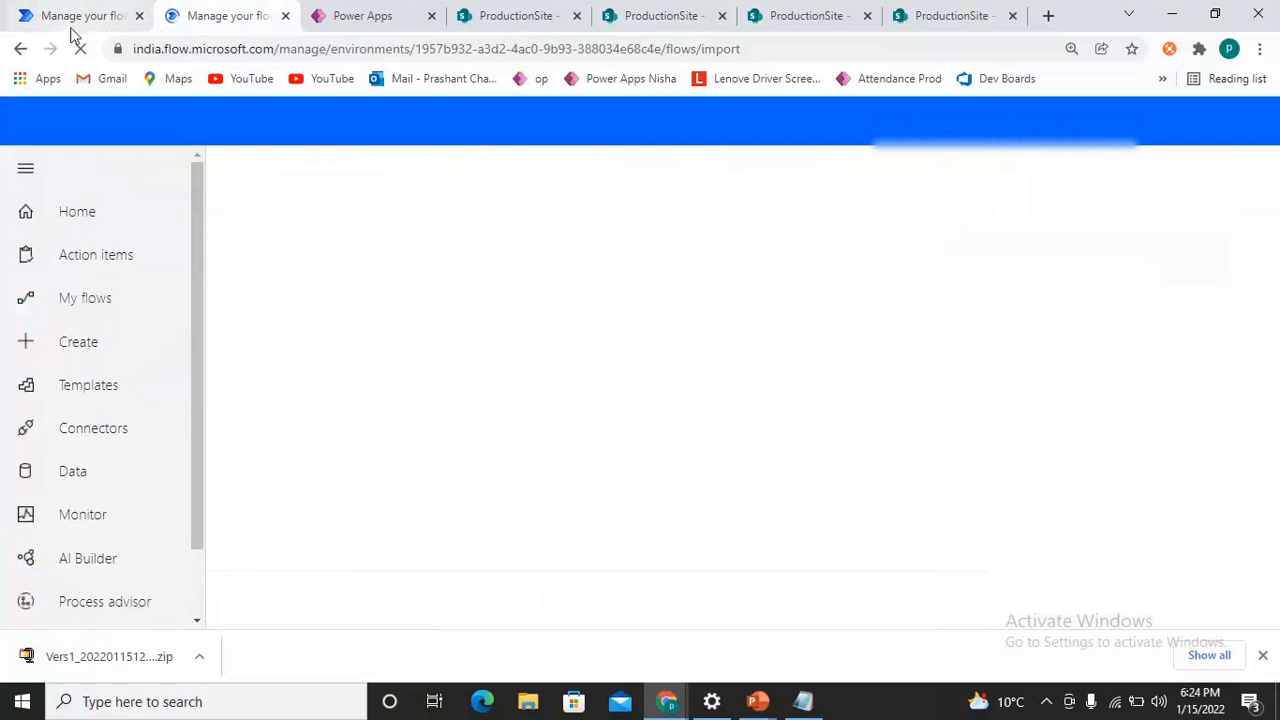
Return to the Vers1 import result page, review it and open the imported flow
left_click(95, 15)
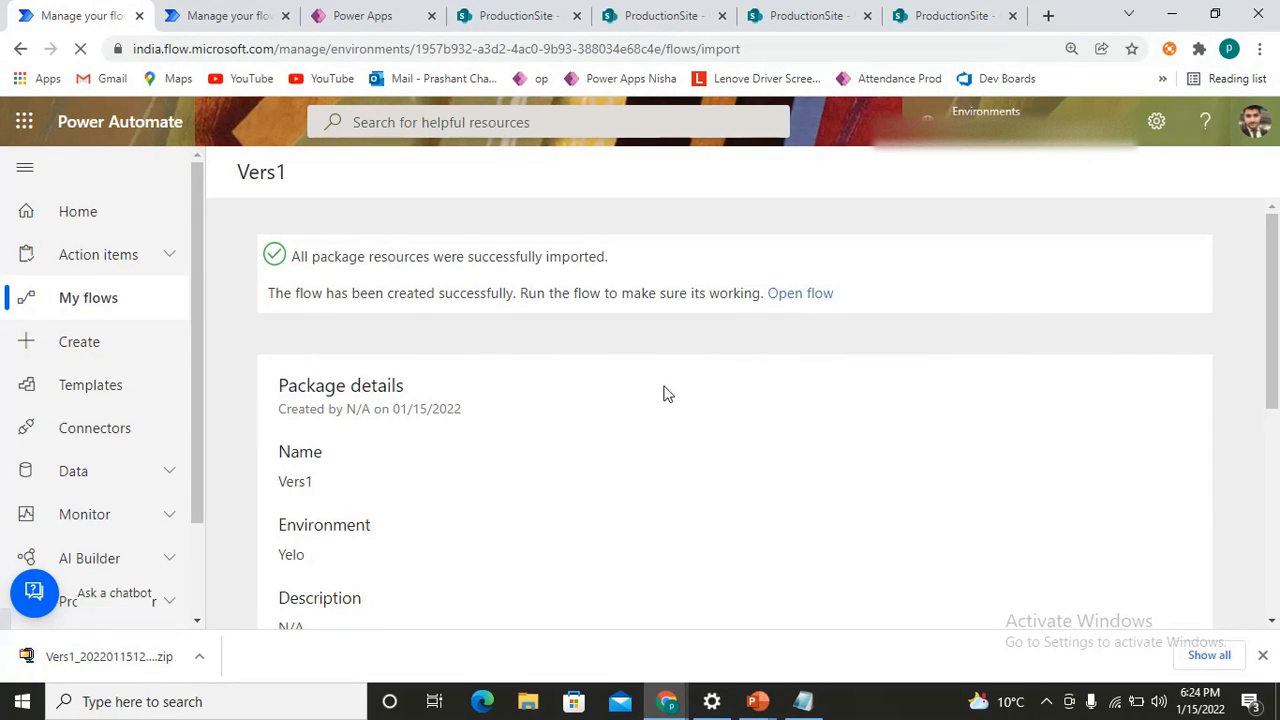
scroll(623, 423, "down", 5)
scroll(737, 274, "up", 5)
left_click(795, 295)
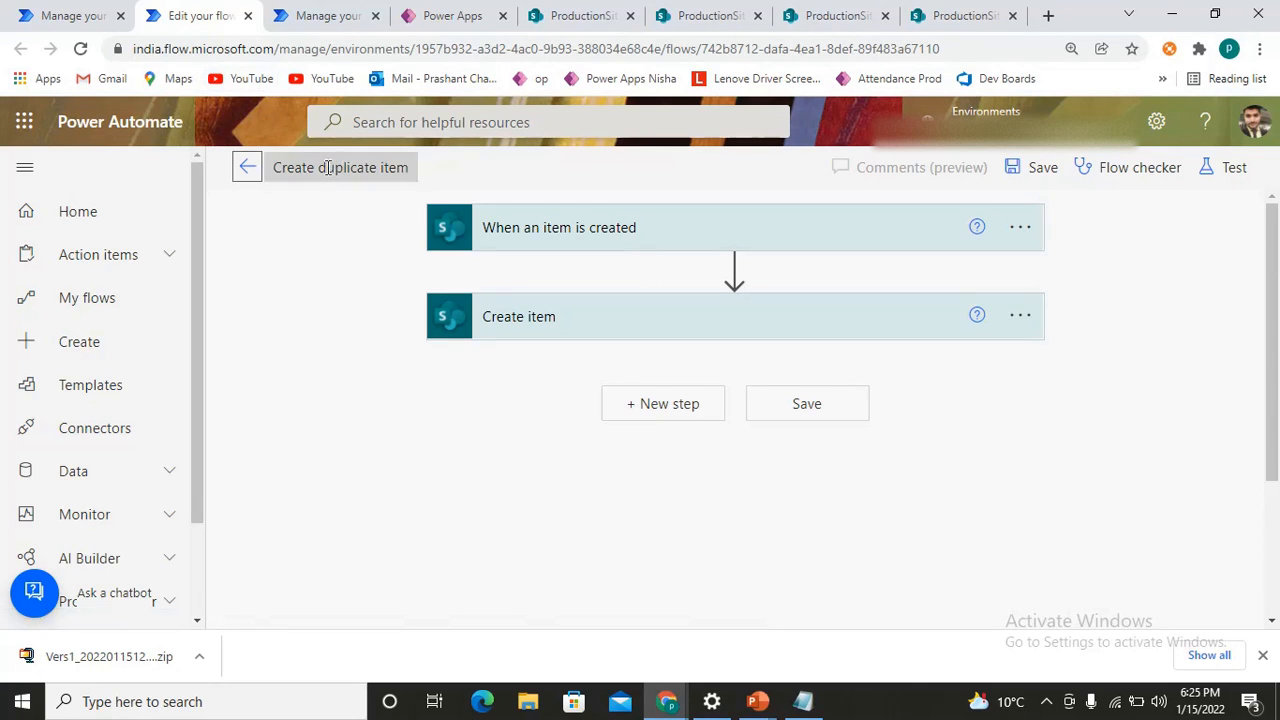
Dismiss the downloads bar on the duplicated import page and go to the environment's Solutions
left_click(312, 16)
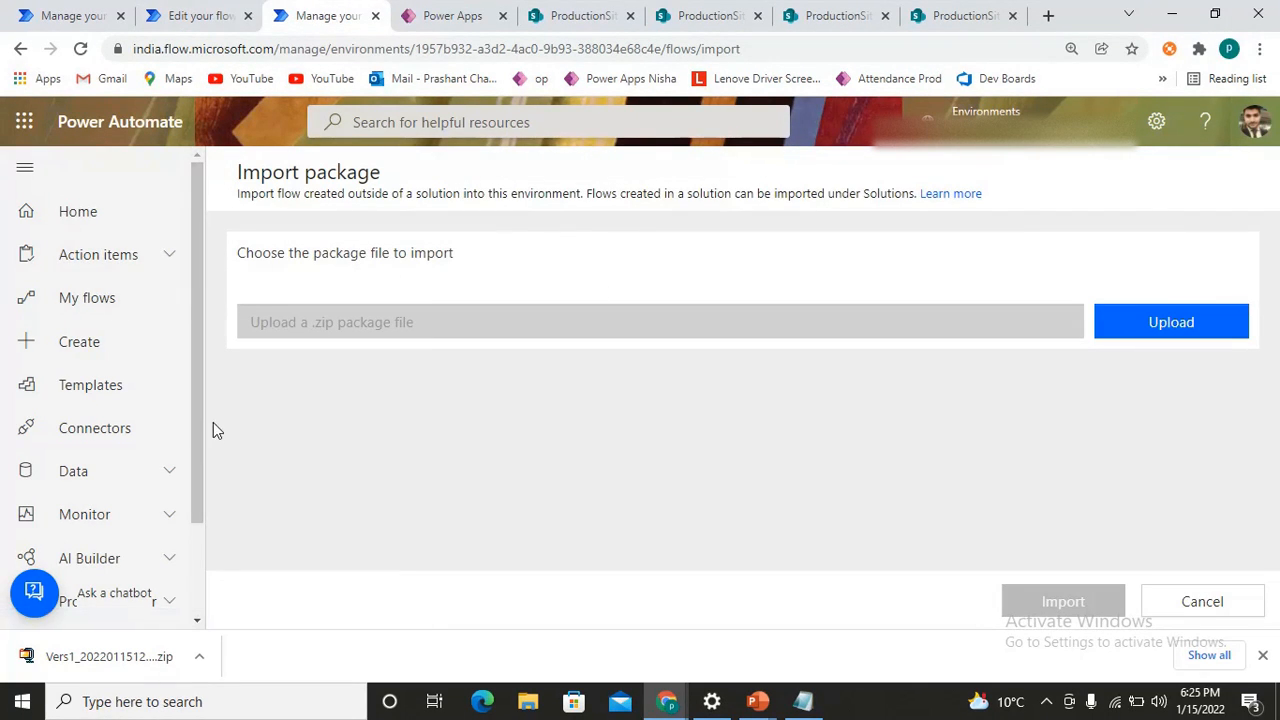
left_click_drag(198, 460, 211, 641)
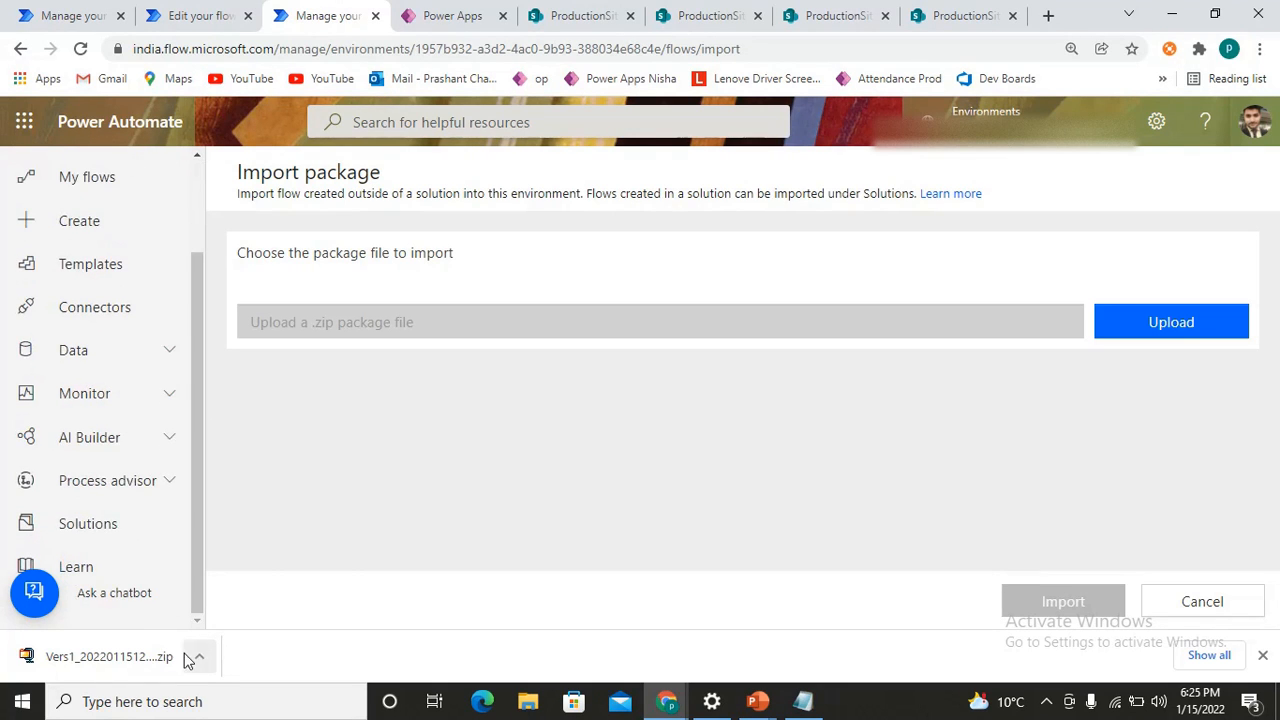
left_click(199, 657)
left_click(1263, 654)
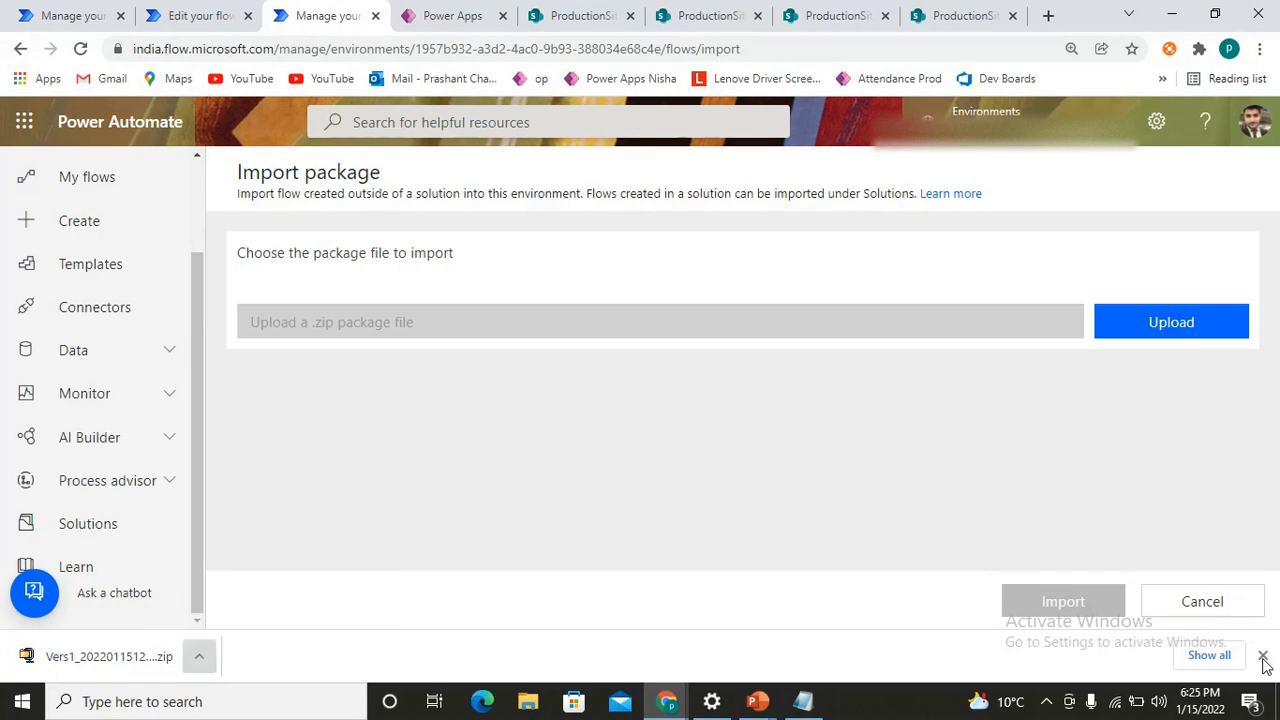
left_click(50, 582)
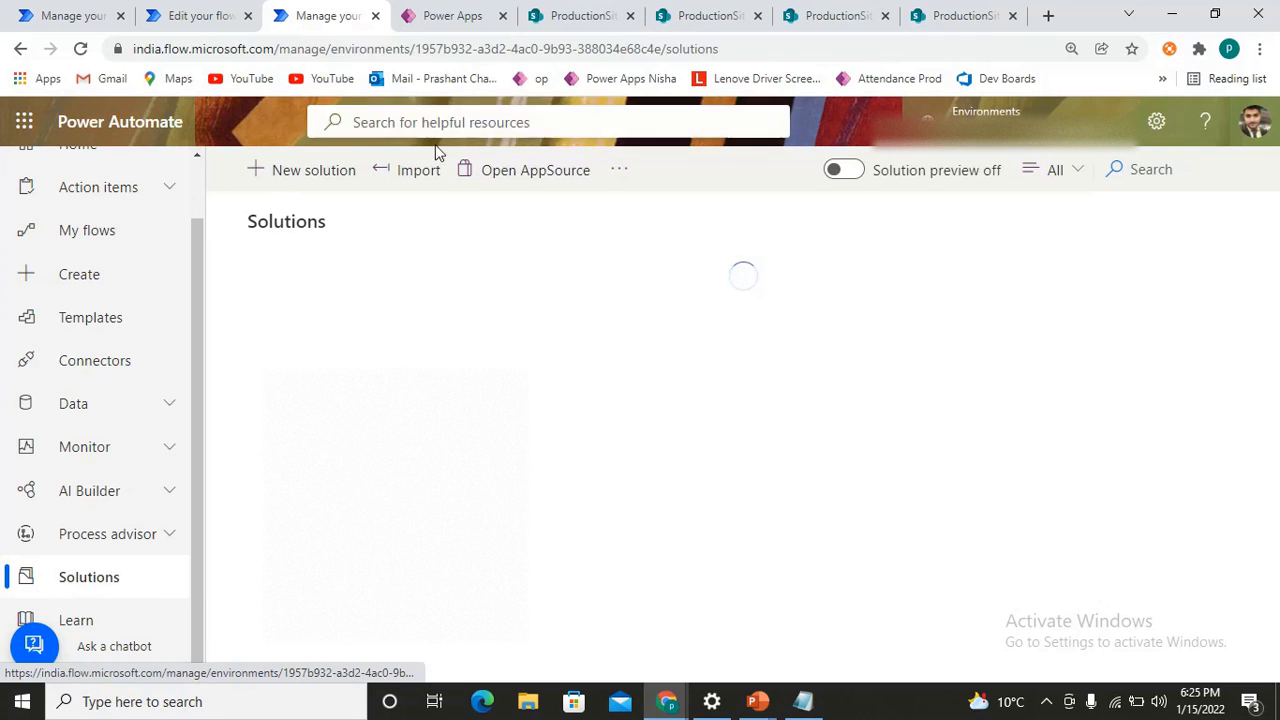
Create a new solution named Ver with the publisher CDS Default Publisher (Cr15fe8)
left_click(318, 170)
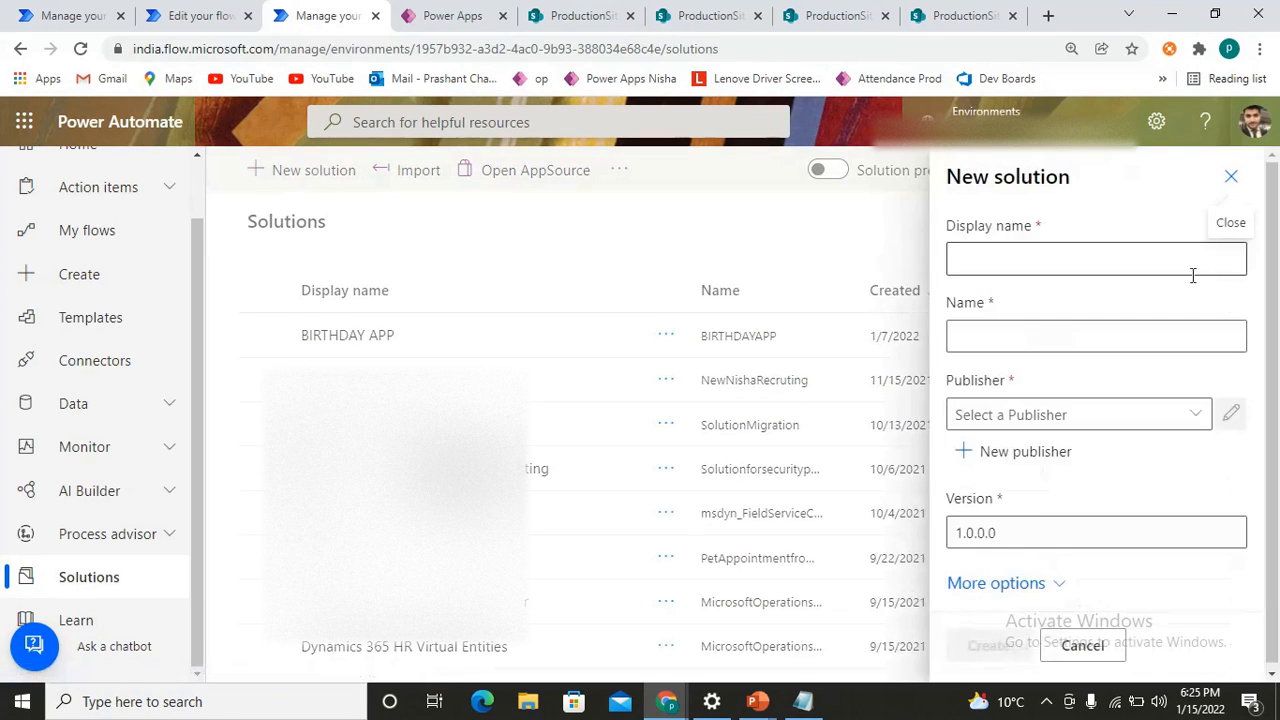
type("tet")
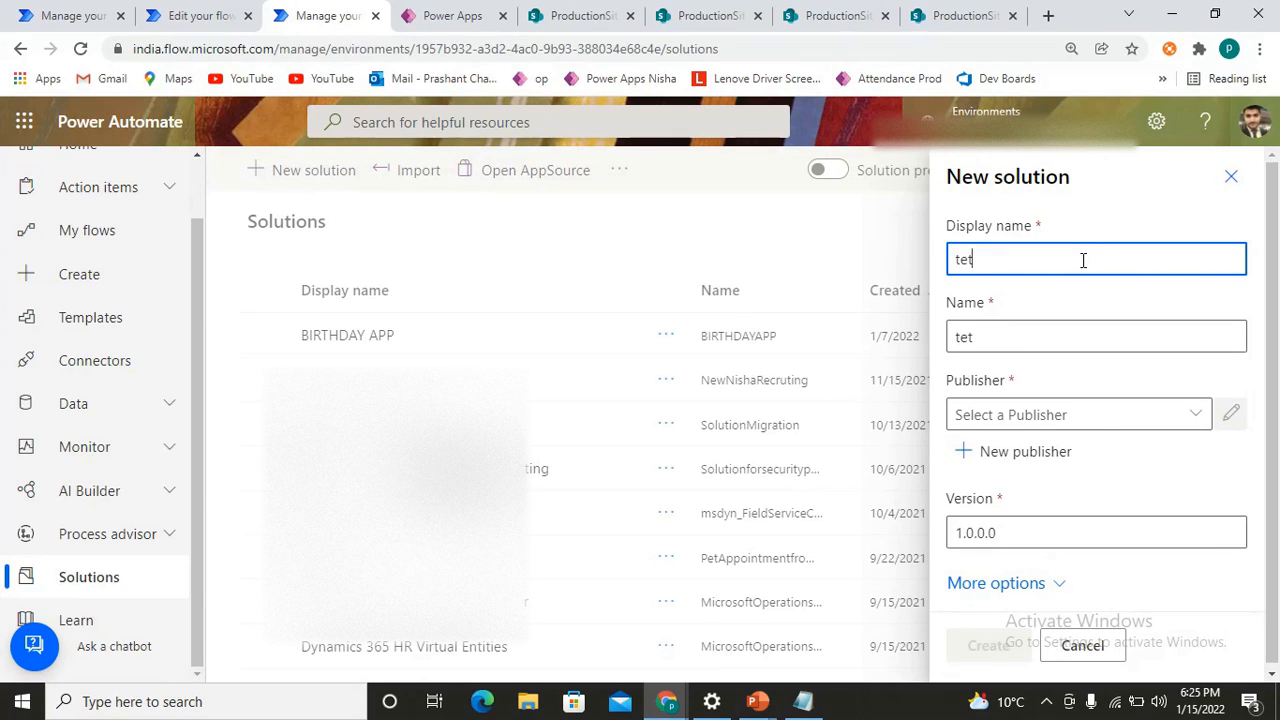
key("BackSpace")
type("Ver")
left_click(1200, 414)
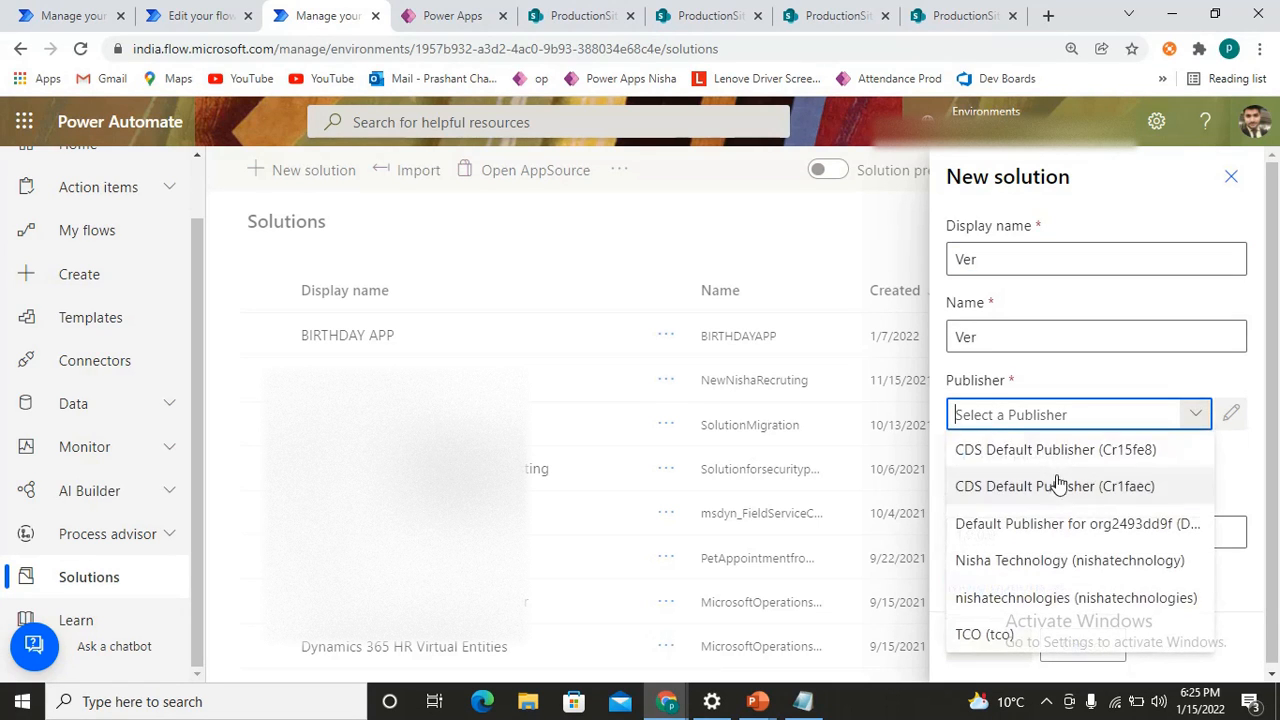
left_click(1057, 457)
left_click(985, 646)
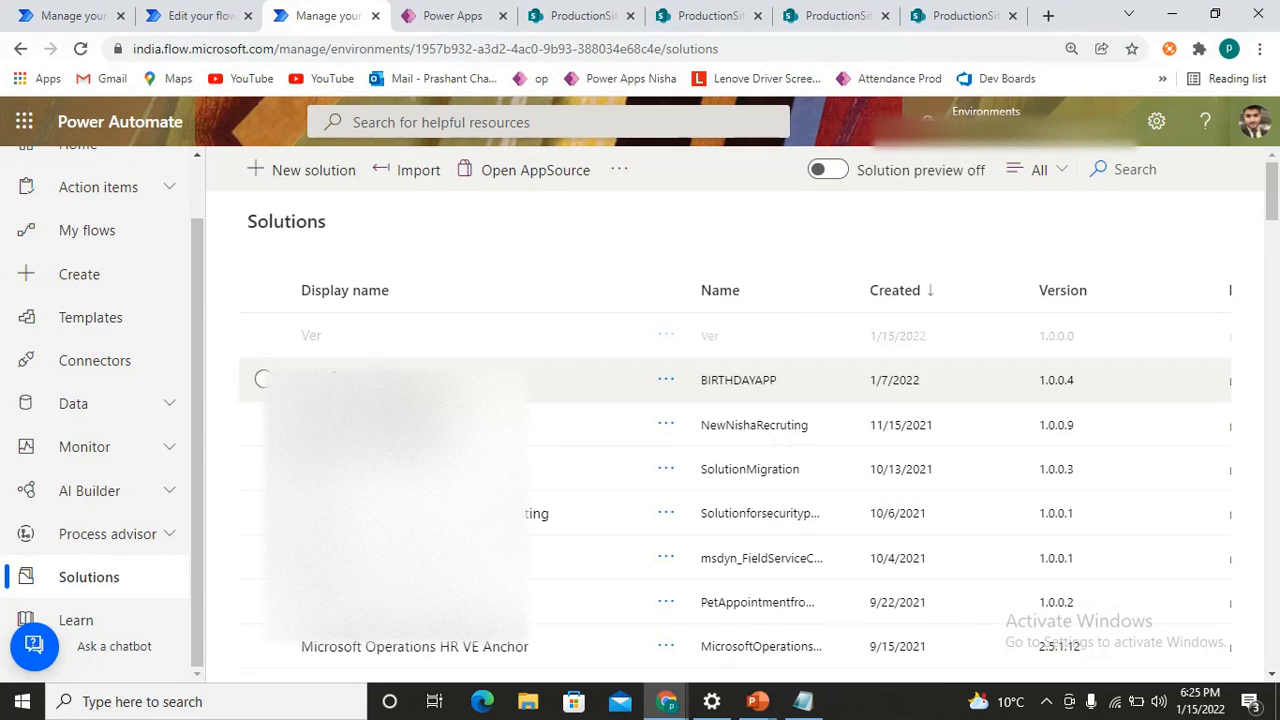
Open the Ver solution and start adding an existing cloud flow, ready to search the available flows
left_click(311, 337)
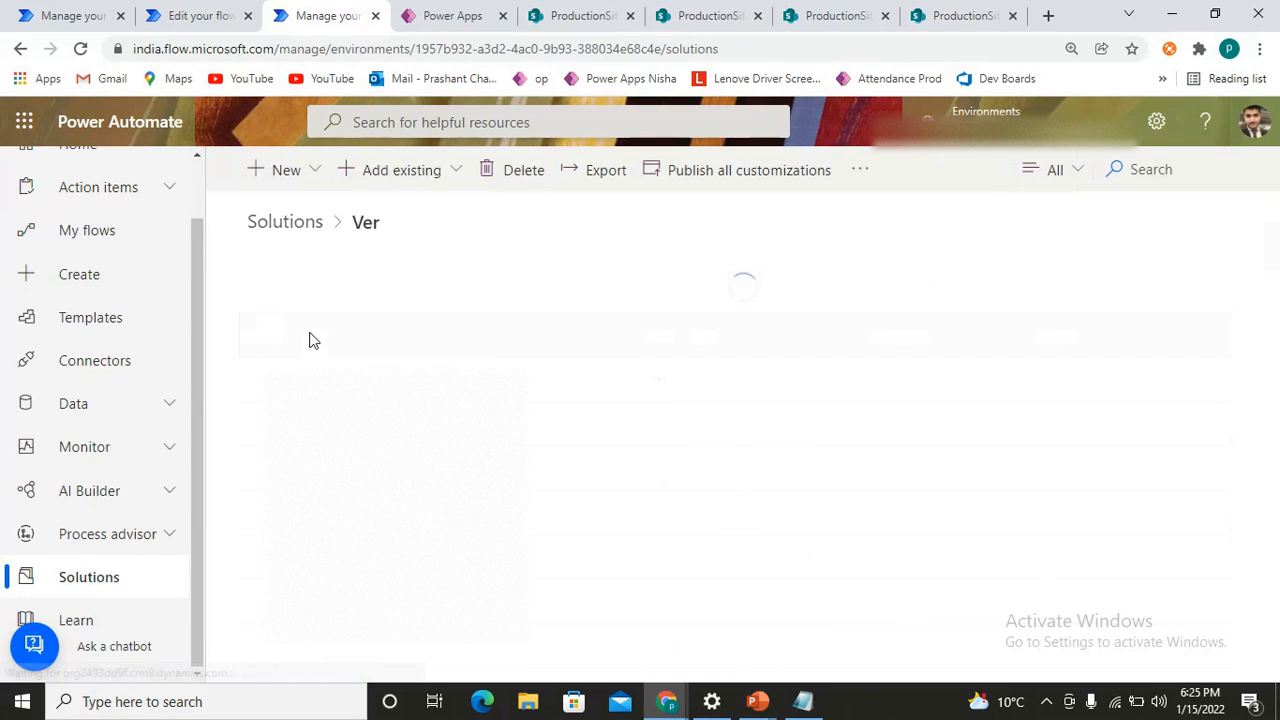
left_click(381, 174)
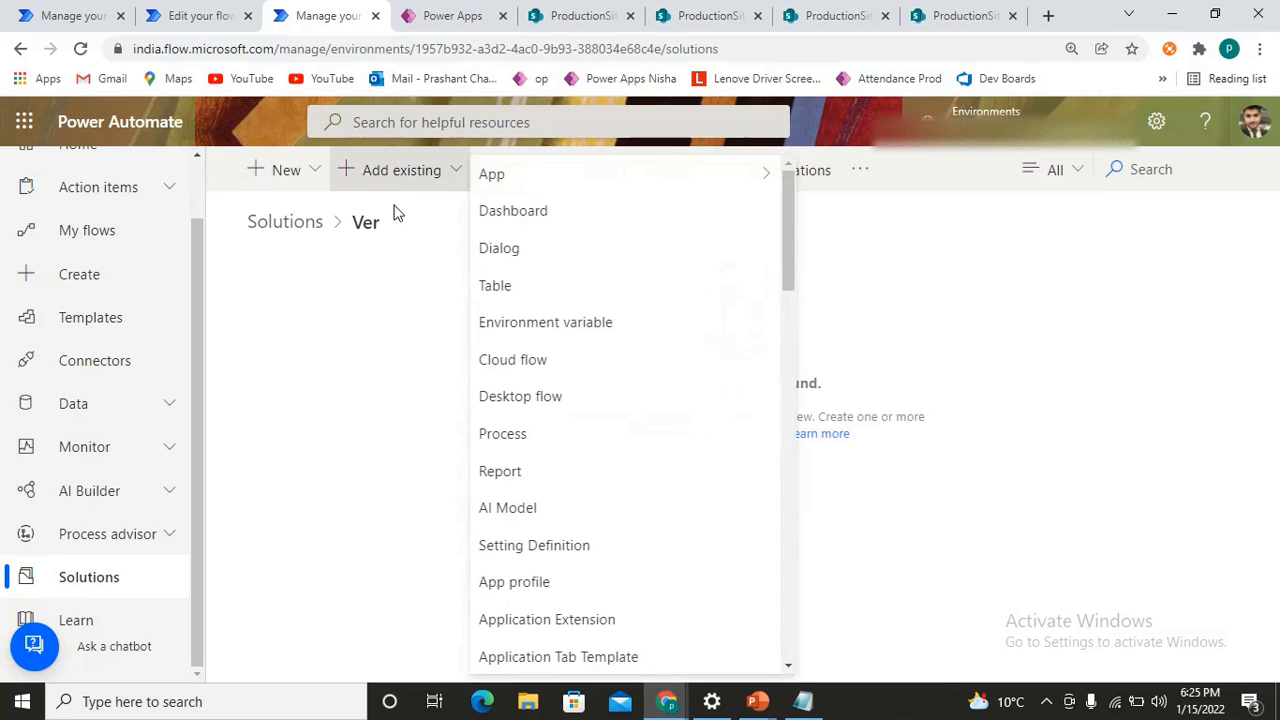
left_click(545, 359)
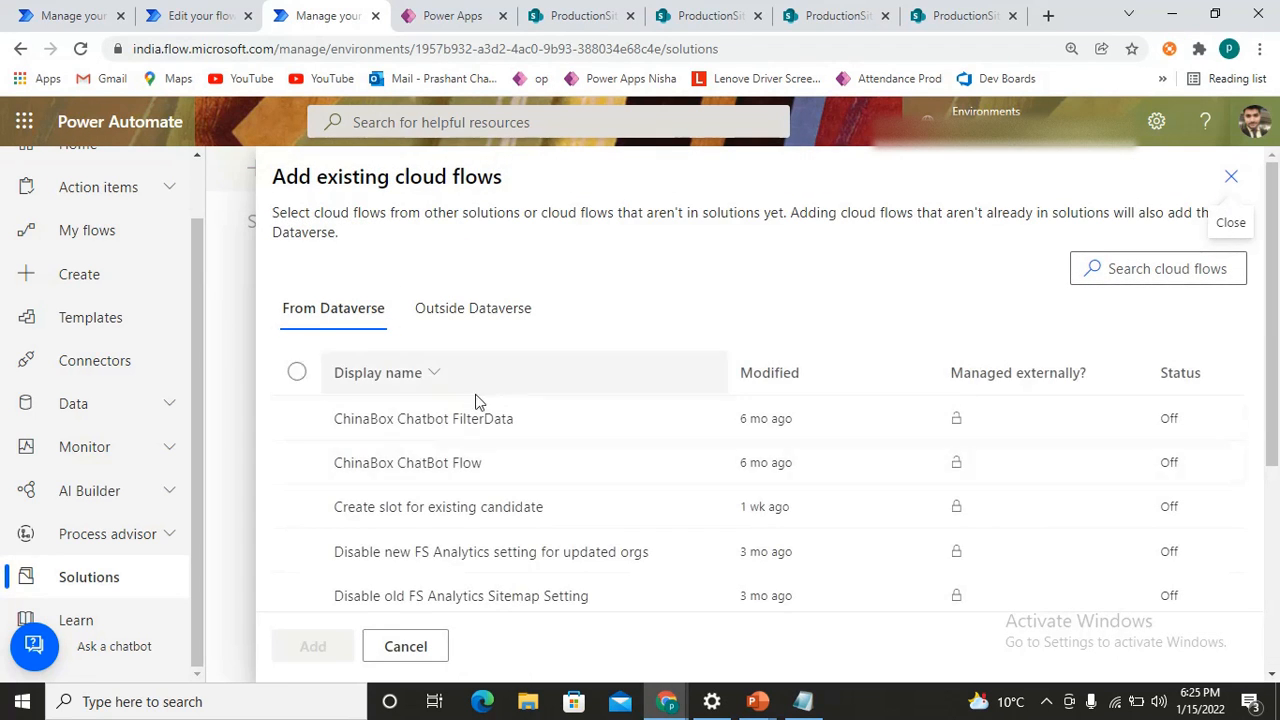
left_click(1148, 275)
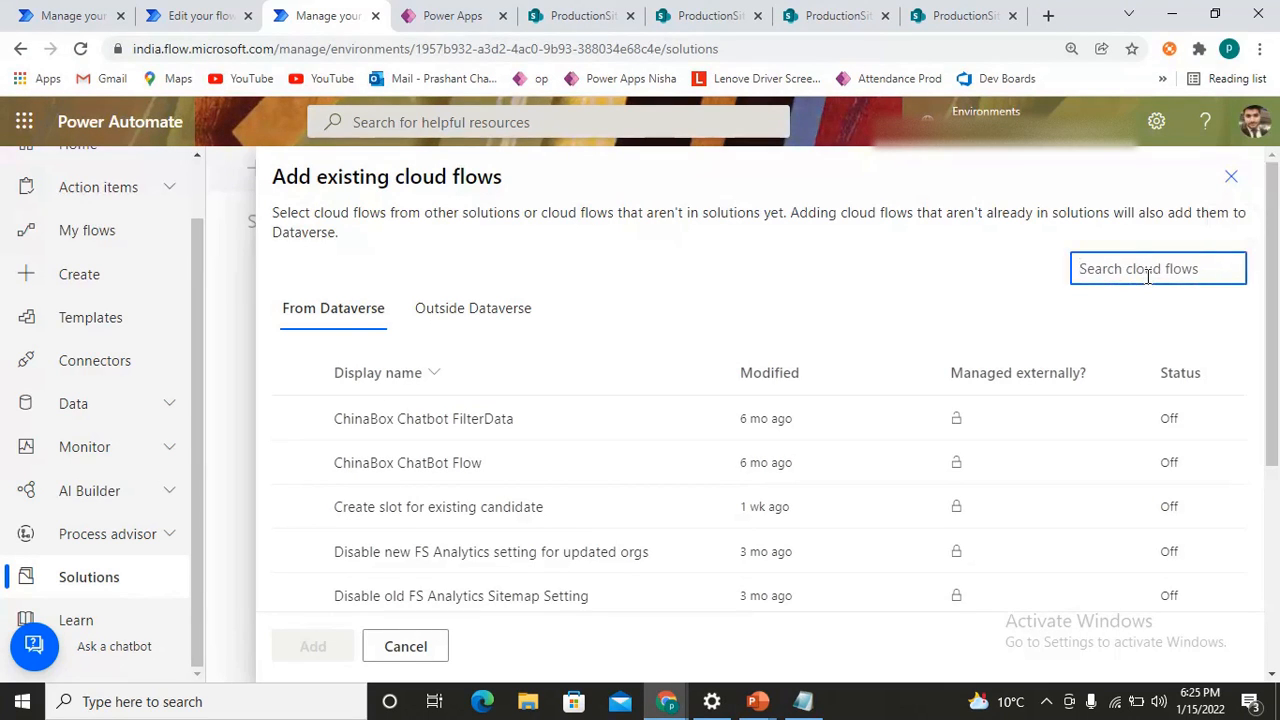
Copy the flow name Create duplicate item from the package content and search the existing cloud flows for it
left_click(112, 10)
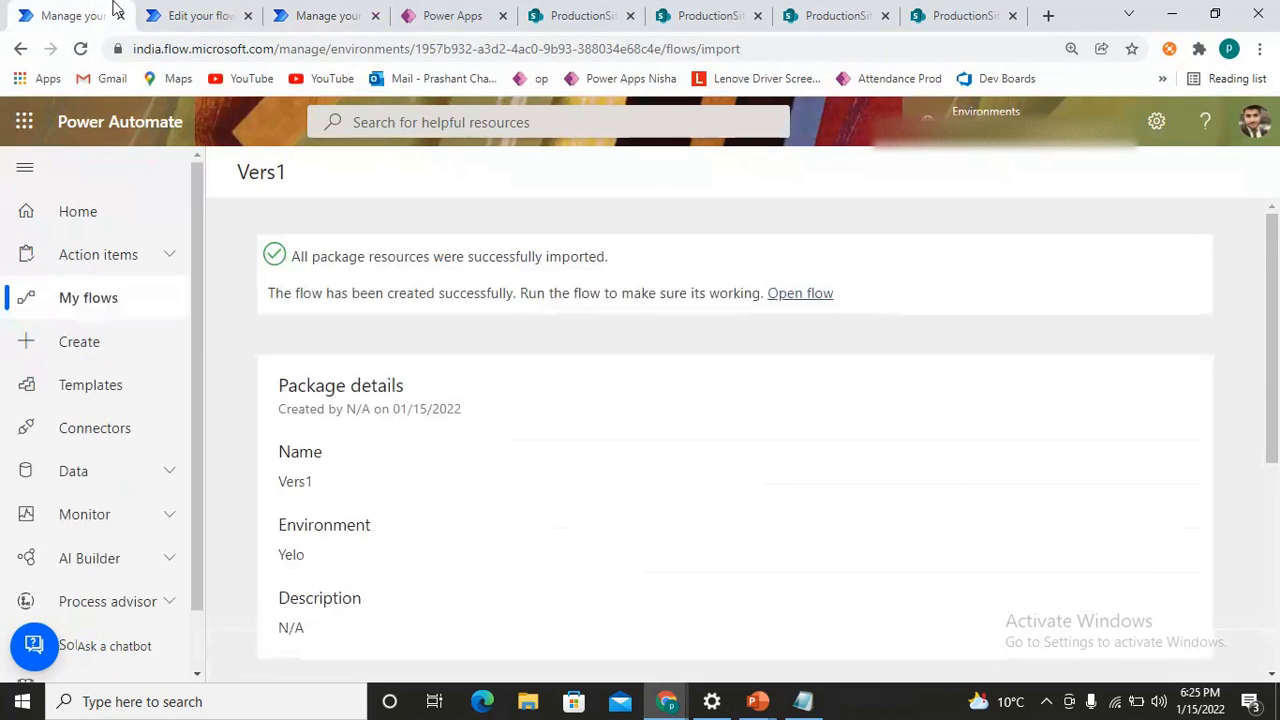
scroll(340, 465, "down", 2)
scroll(340, 465, "down", 2)
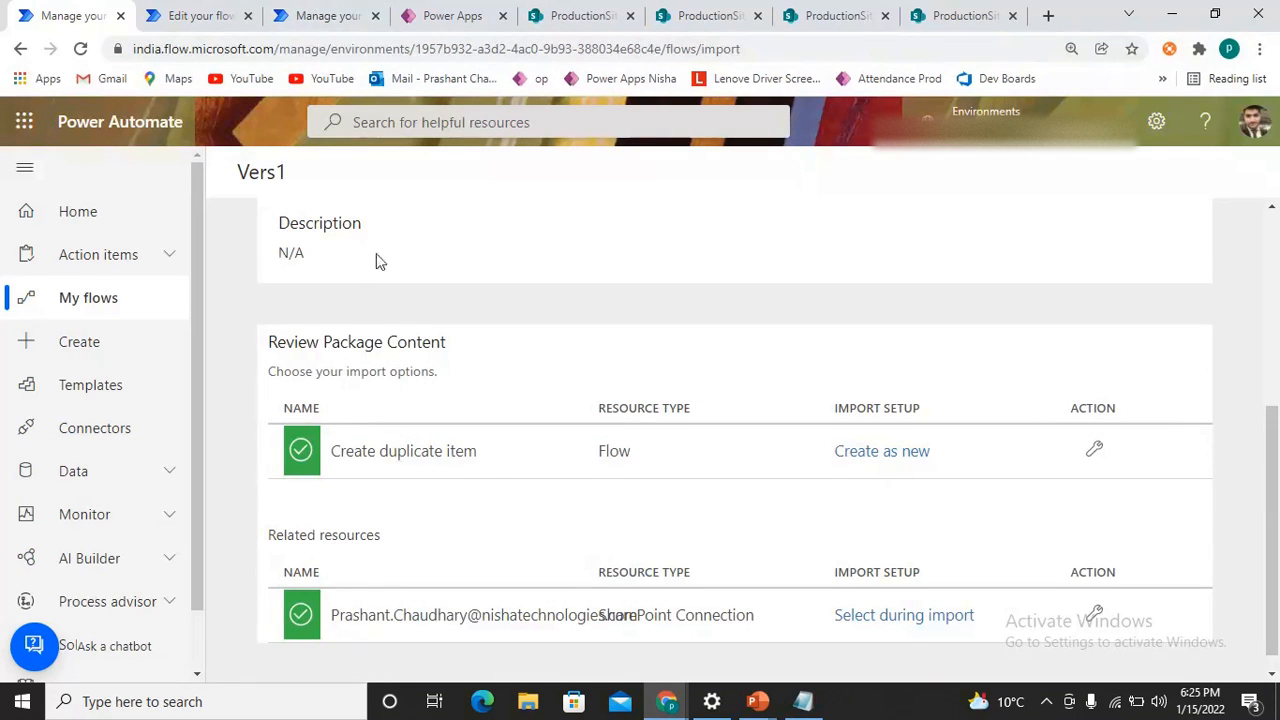
left_click_drag(486, 463, 322, 444)
key("ctrl+c")
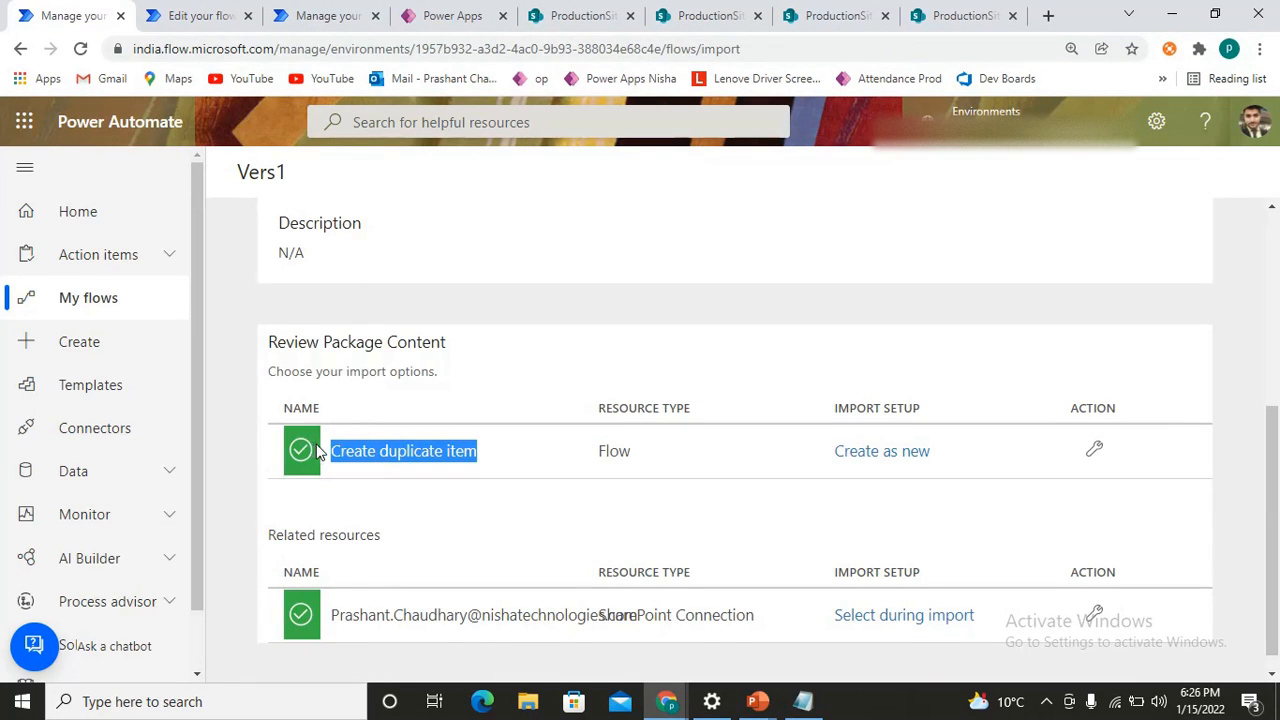
left_click(340, 14)
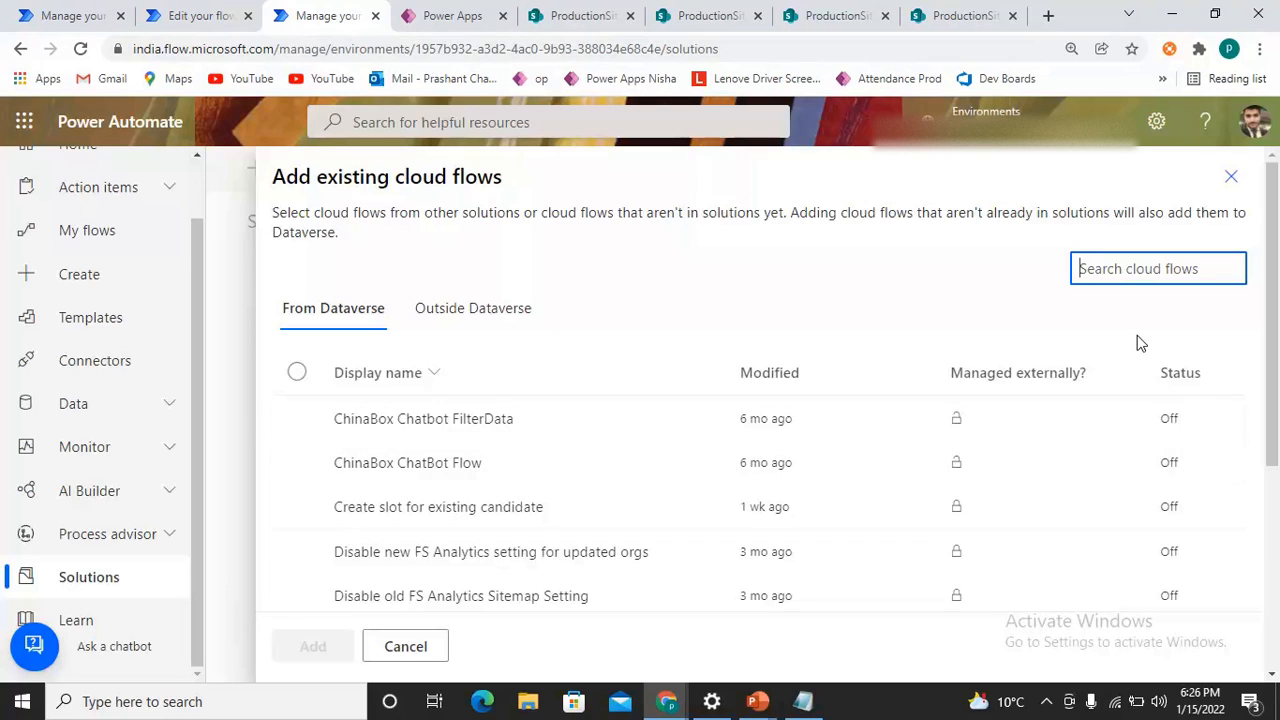
key("ctrl+v")
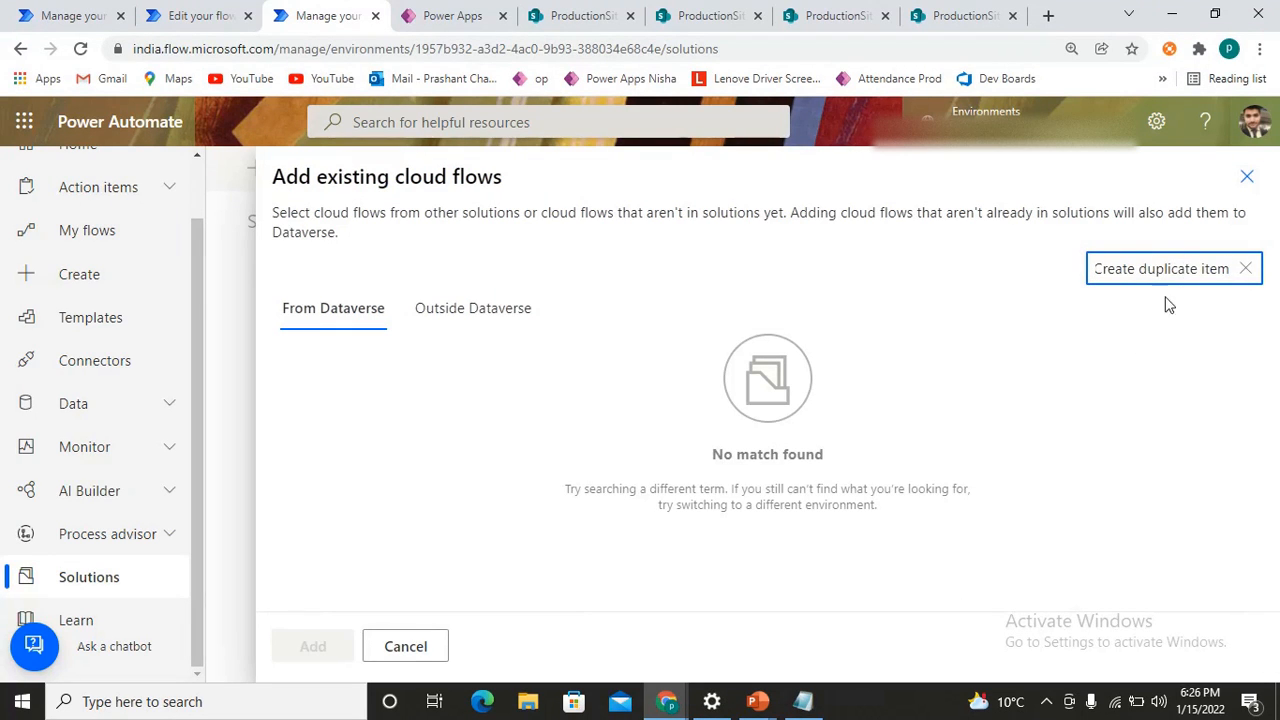
Add the Create duplicate item flow from outside Dataverse to the Ver solution and close the cloud flow selection
left_click(478, 312)
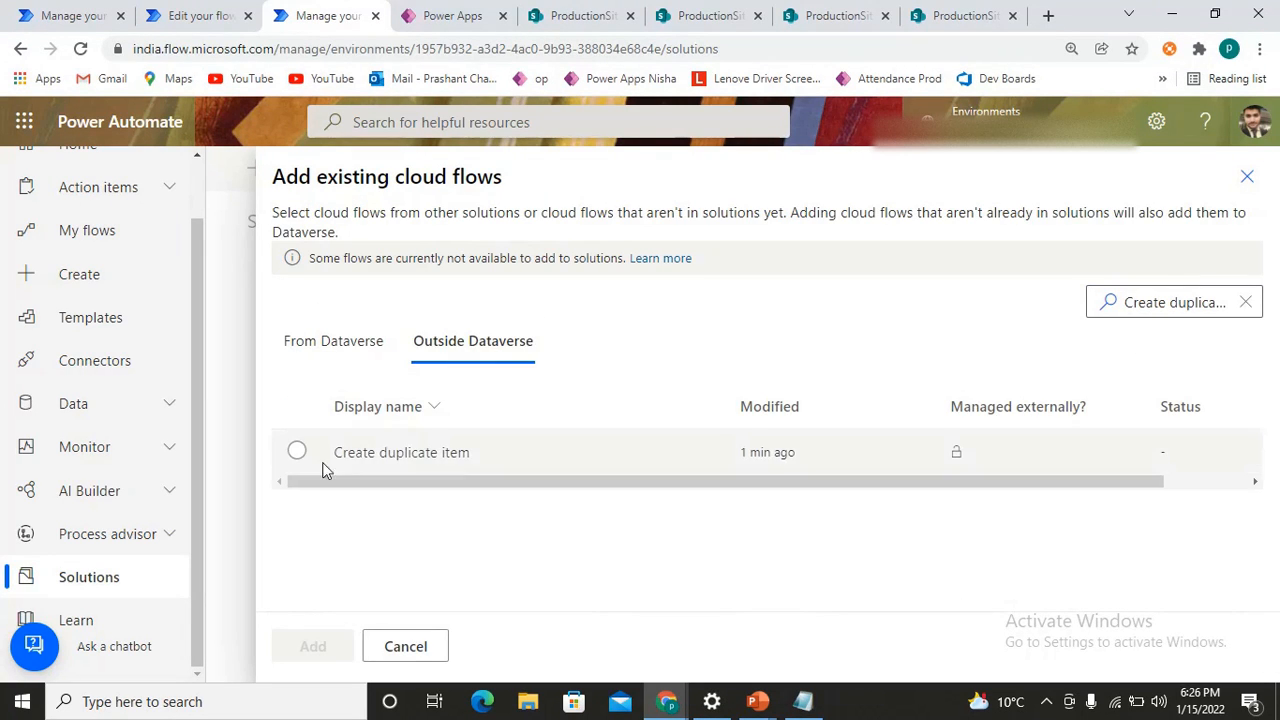
left_click(300, 452)
left_click(313, 646)
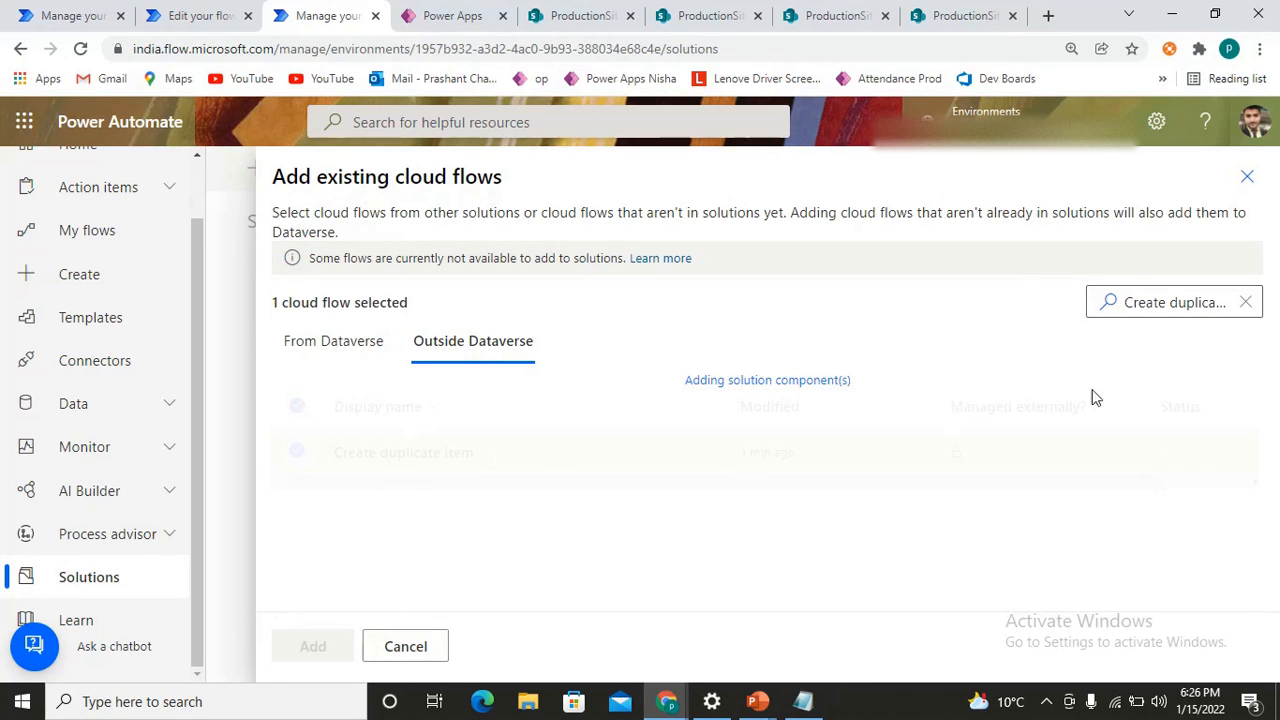
left_click(349, 343)
left_click(450, 338)
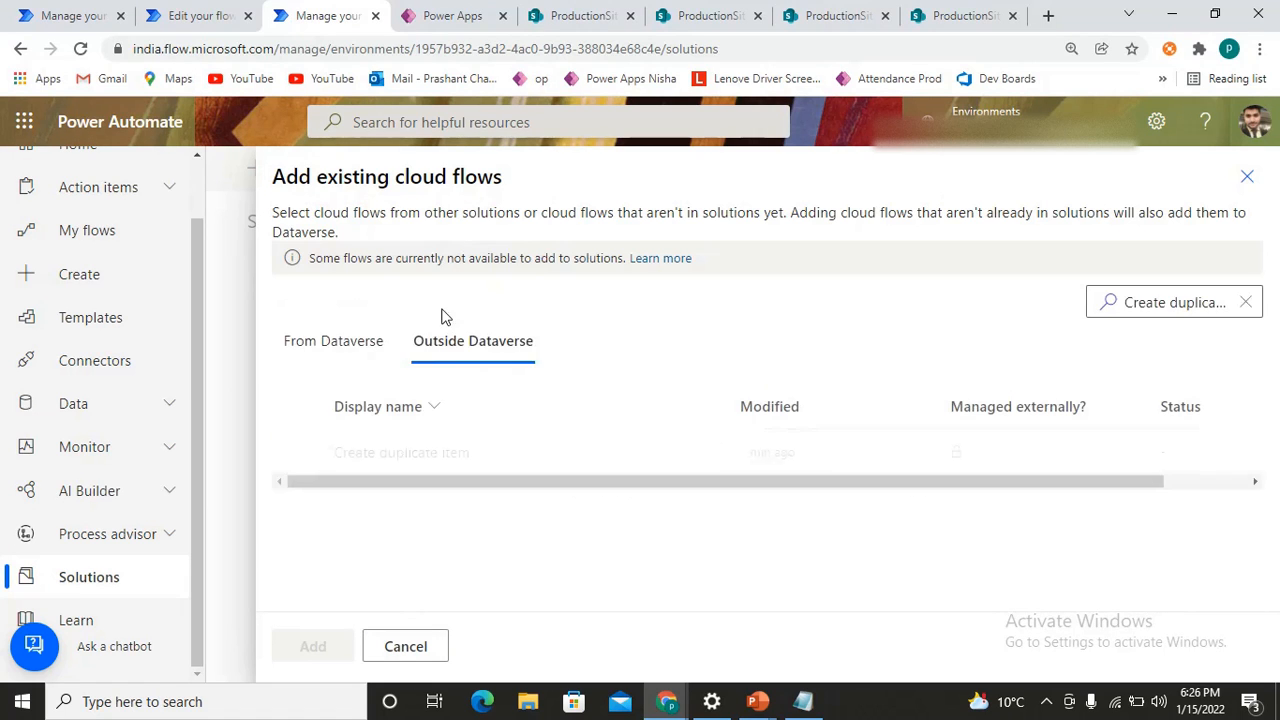
left_click(297, 452)
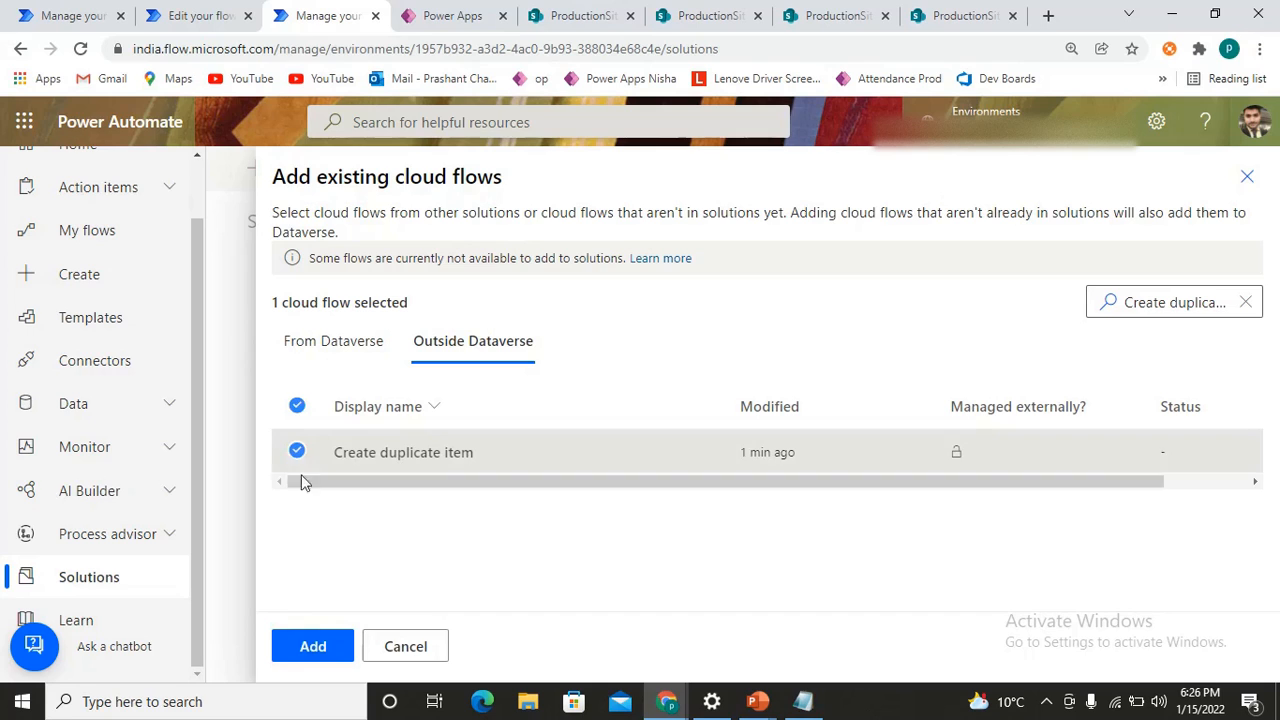
left_click(314, 648)
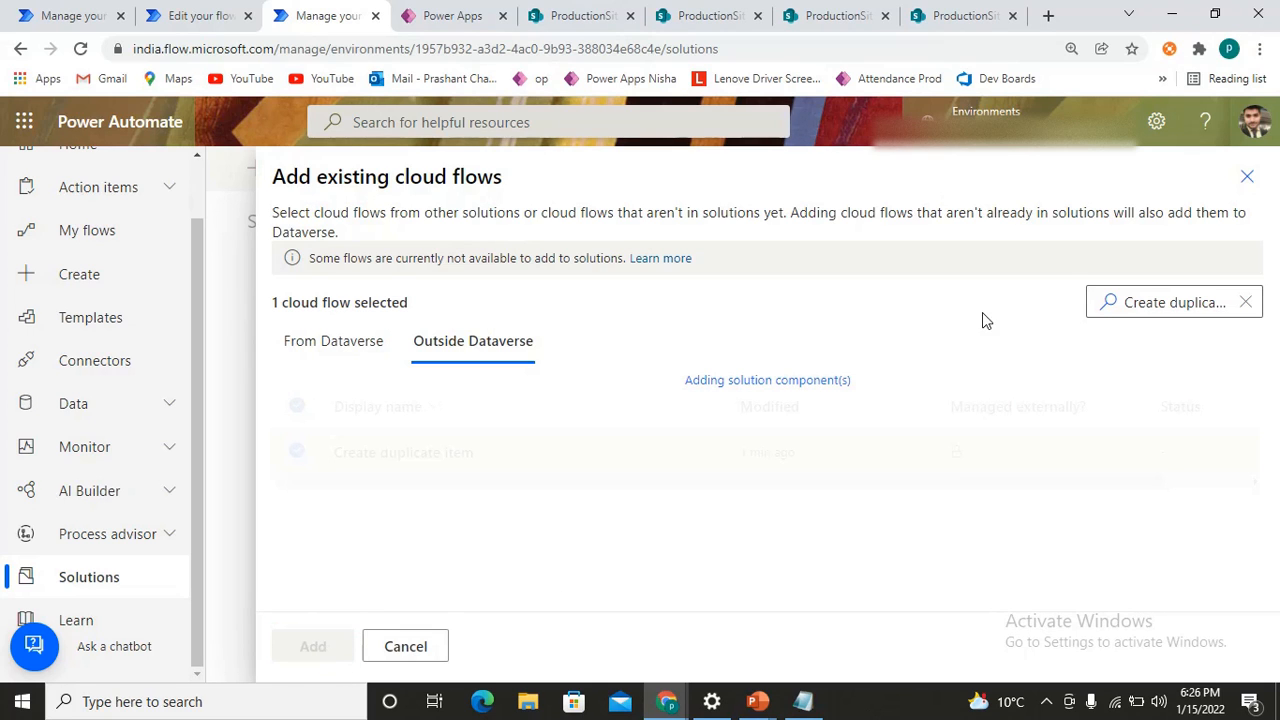
left_click(1245, 302)
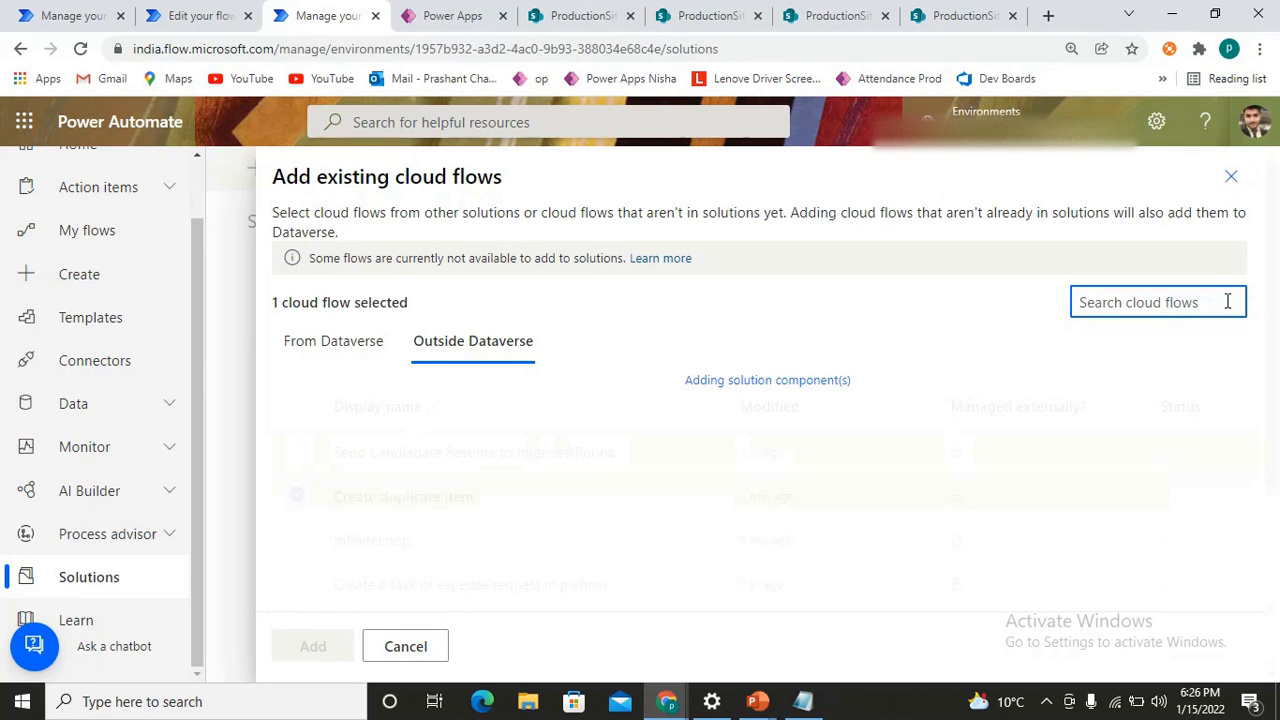
left_click(1231, 177)
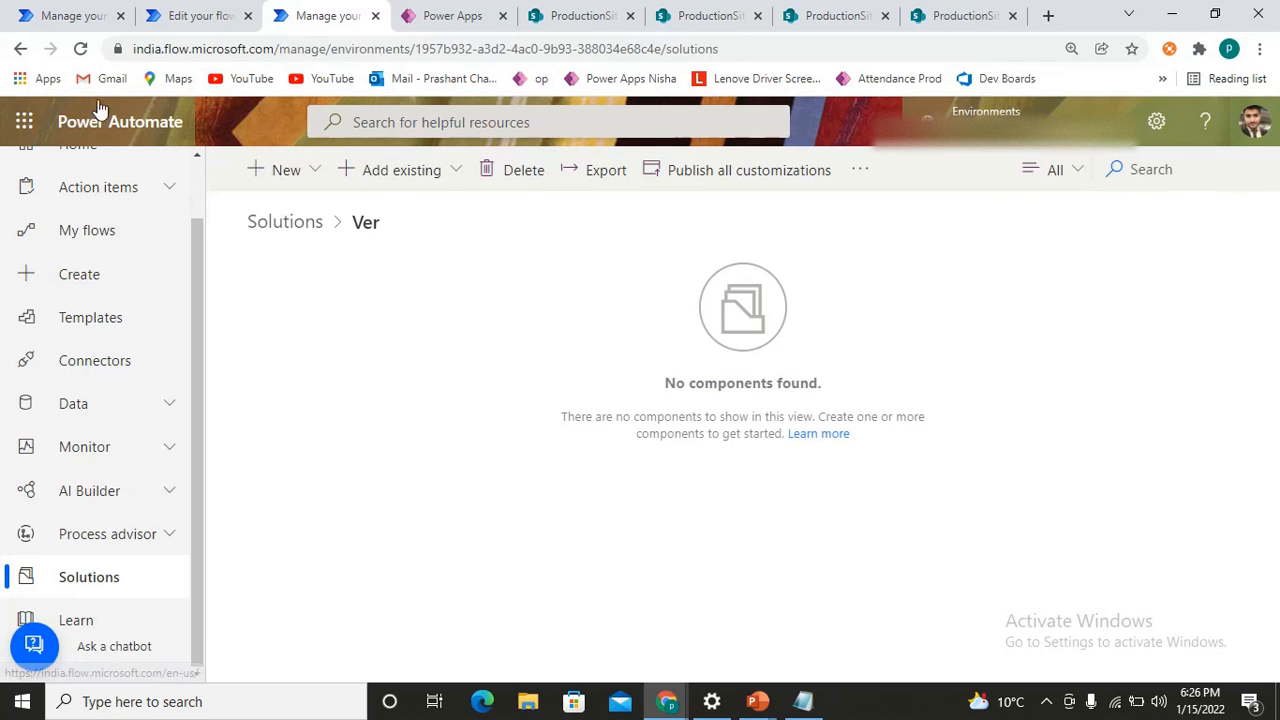
Reload the page, reopen the Ver solution and add the required components of the Create duplicate item flow
left_click(82, 50)
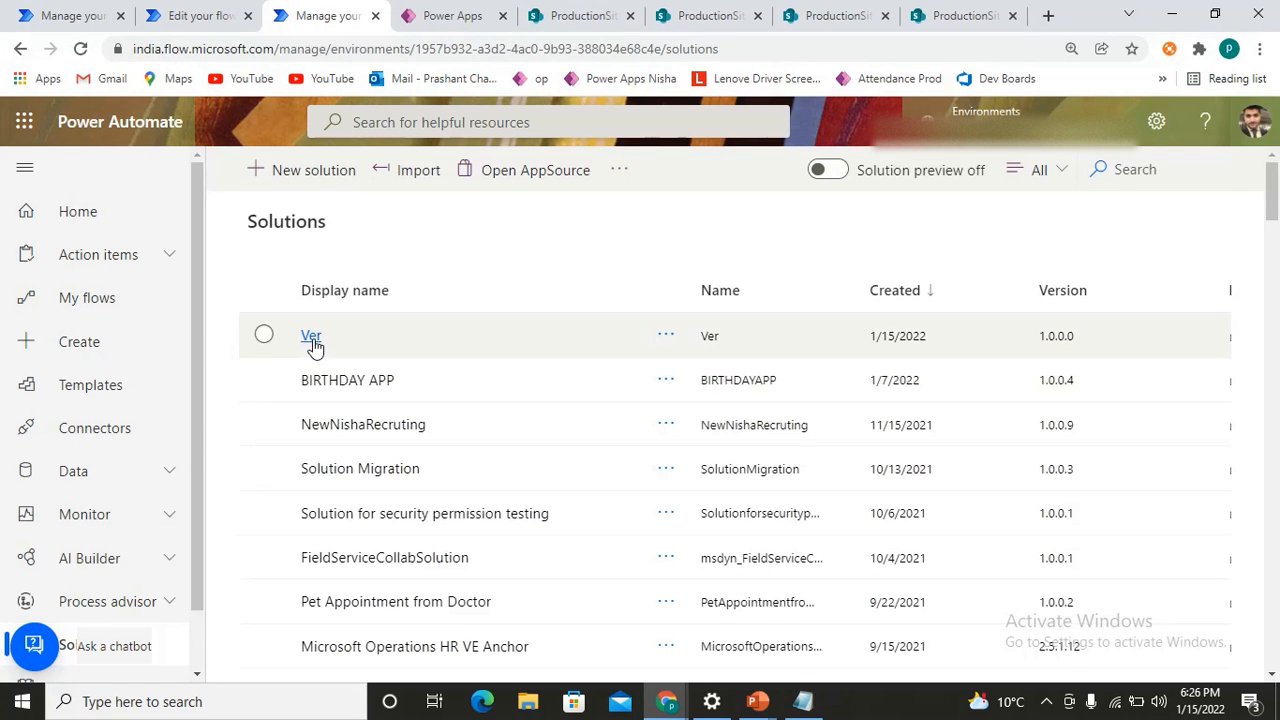
left_click(311, 337)
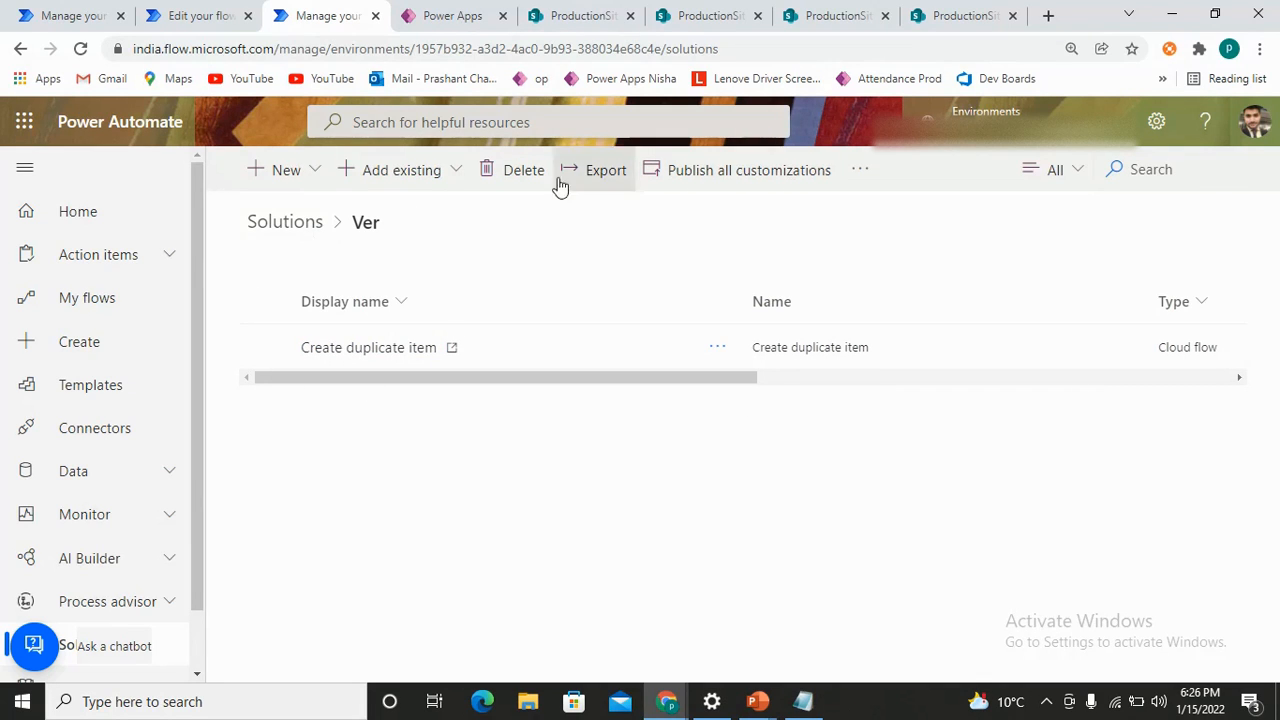
left_click(718, 347)
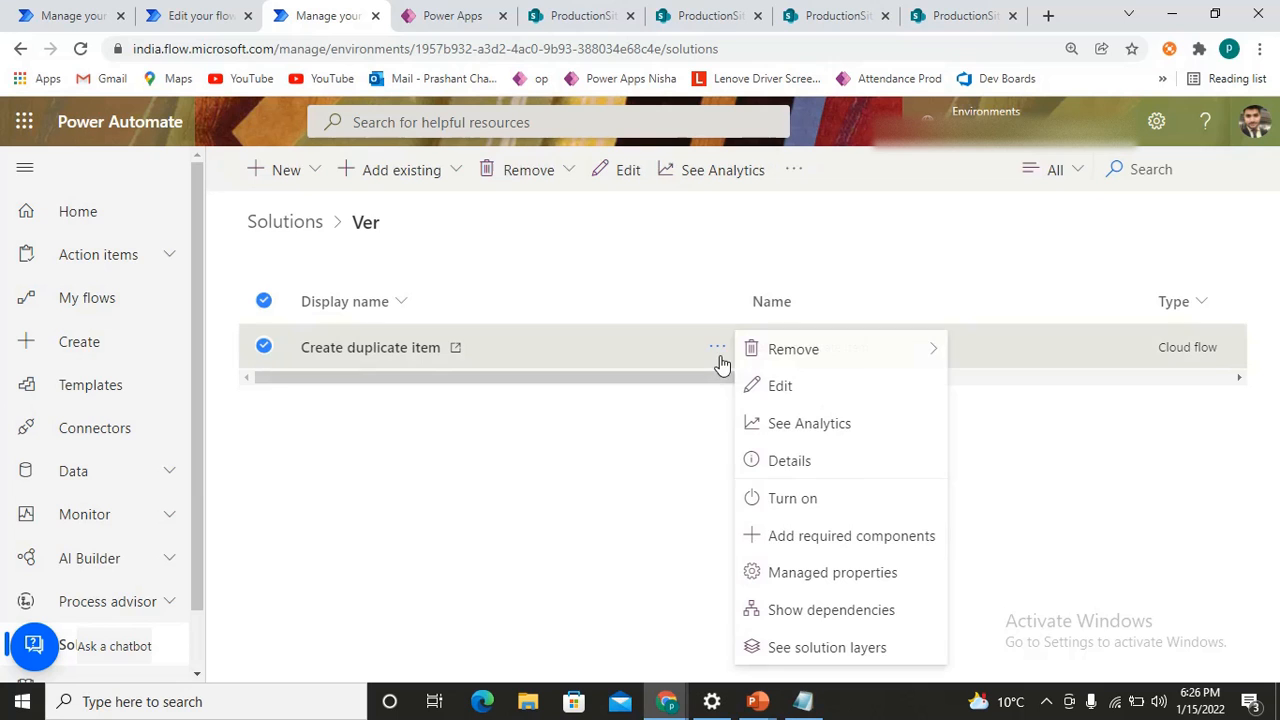
left_click(814, 540)
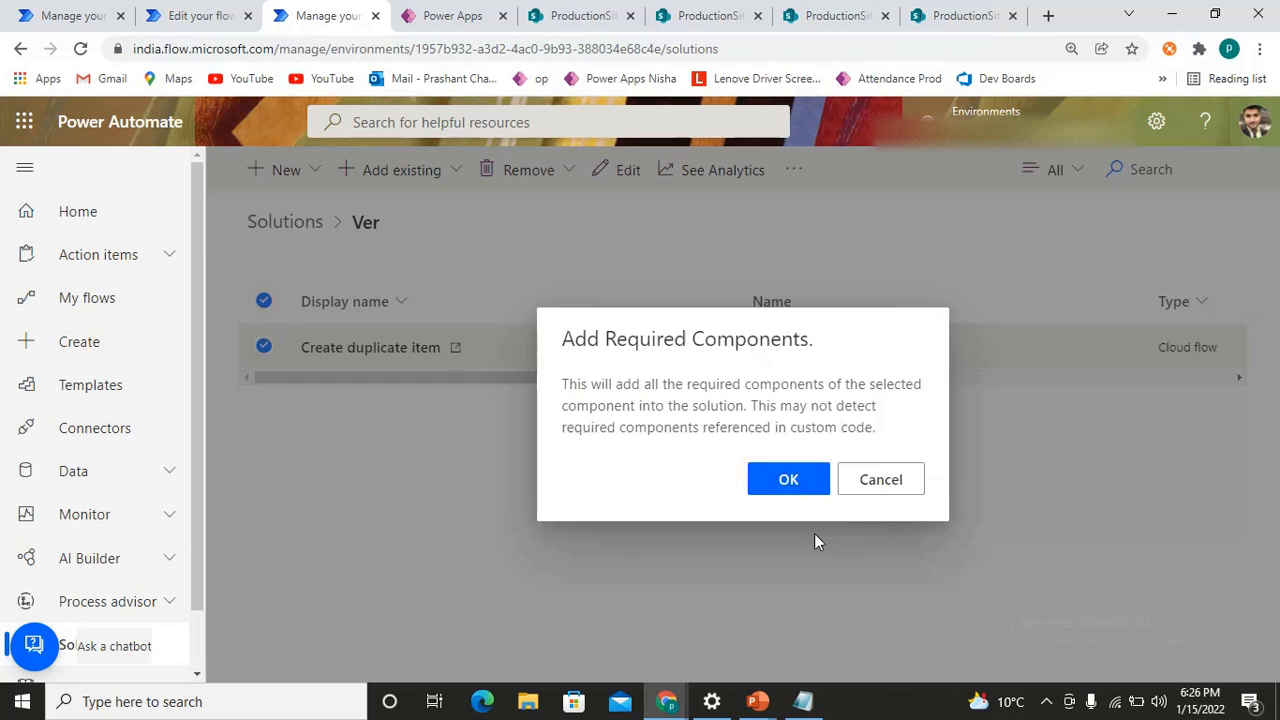
left_click(788, 481)
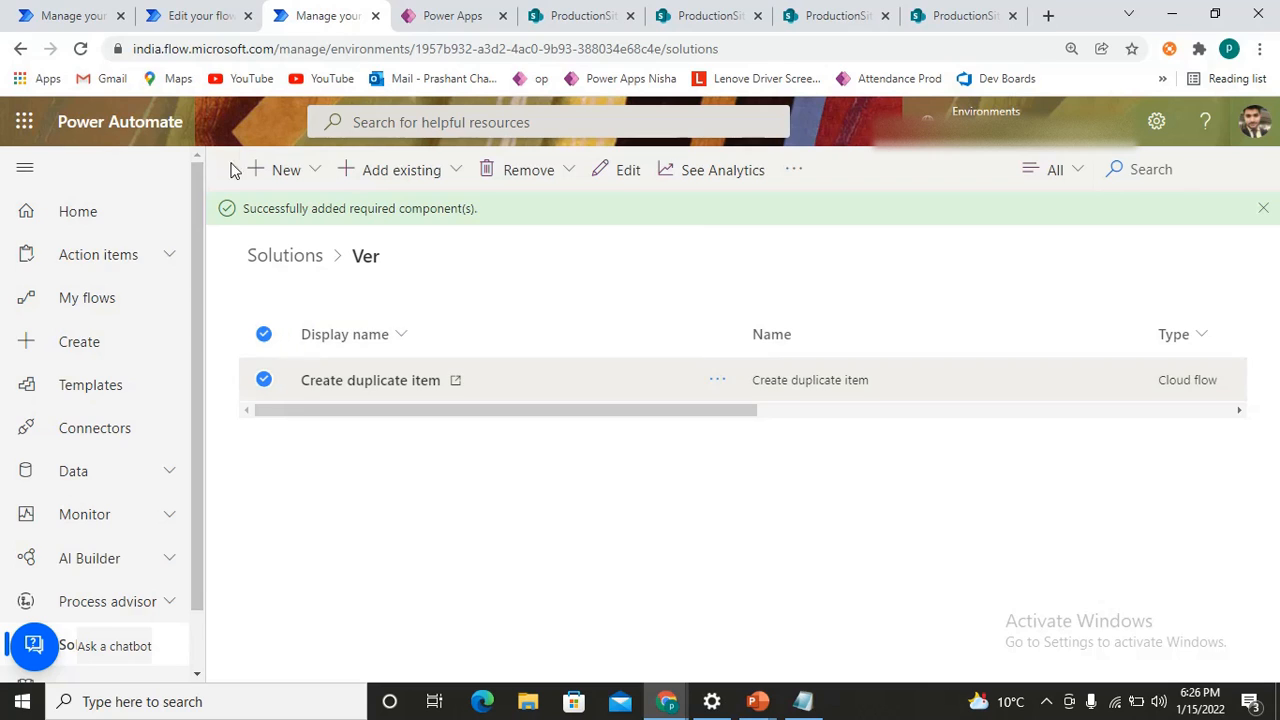
left_click(555, 258)
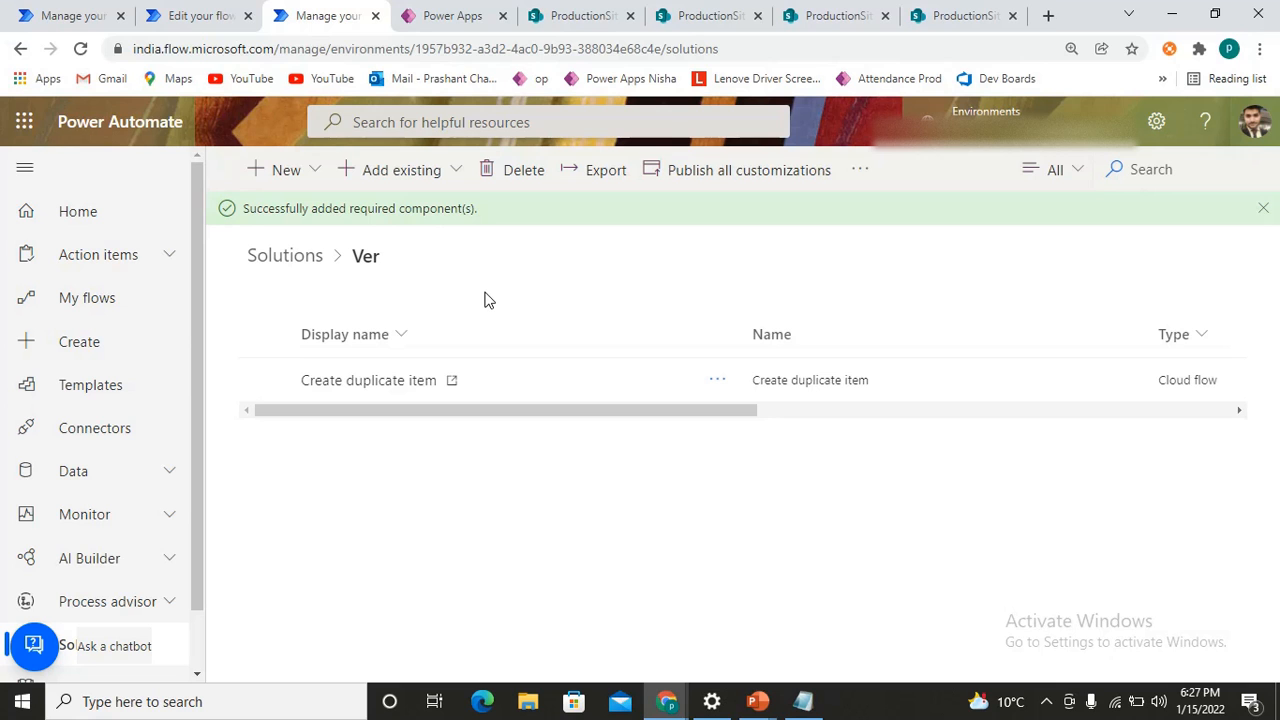
Switch to the PowerPoint slide show
key("alt+Tab")
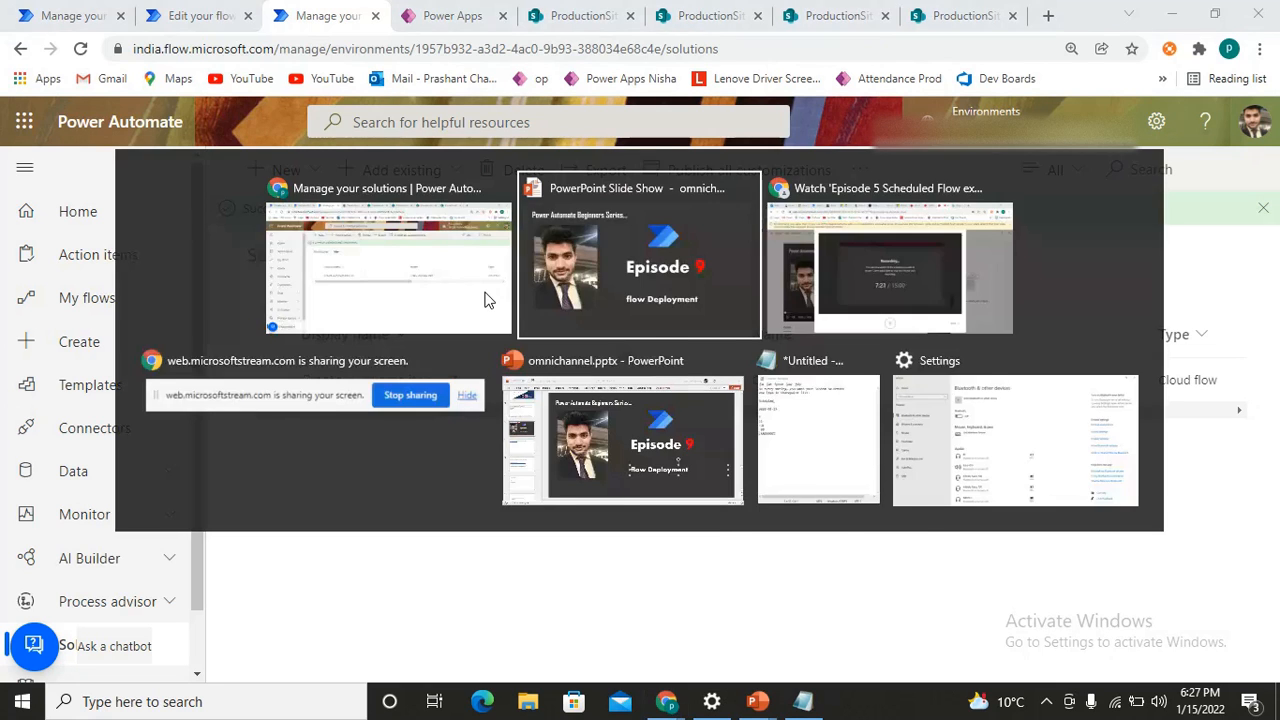